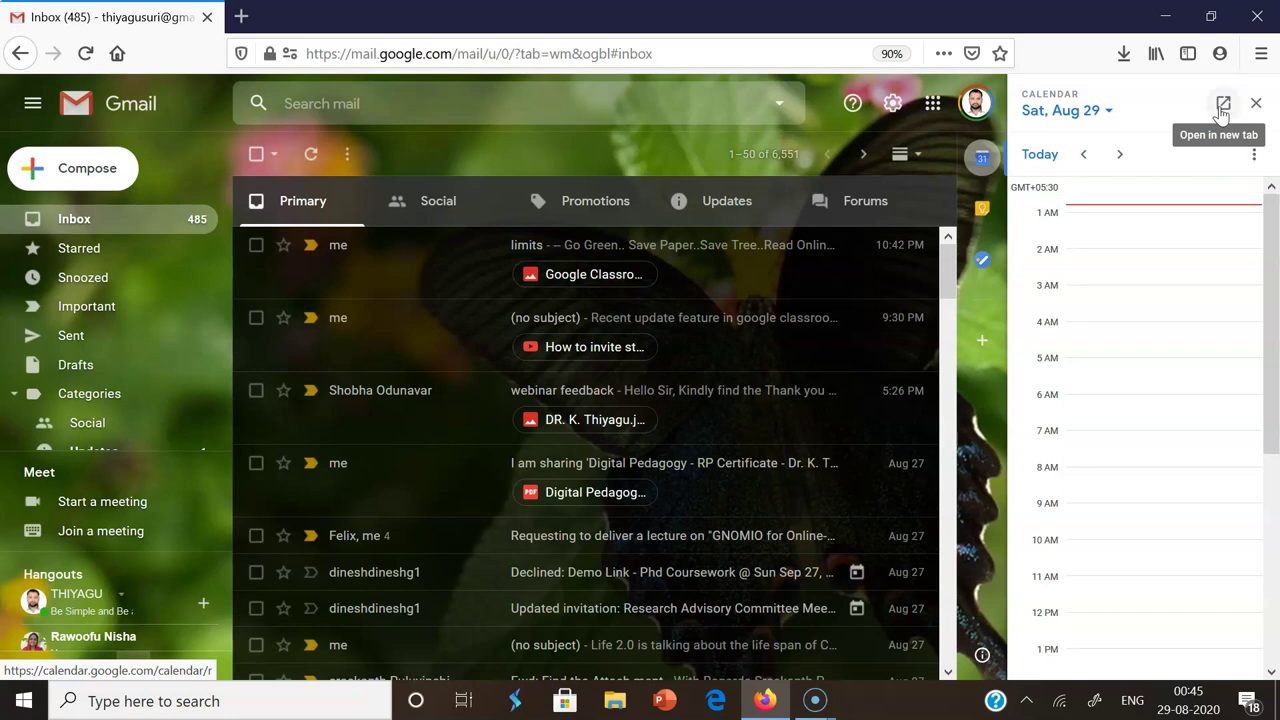
click(1224, 106)
Create a new untitled Aug 29, 1–2am event and expand it to the full details page
click(1224, 106)
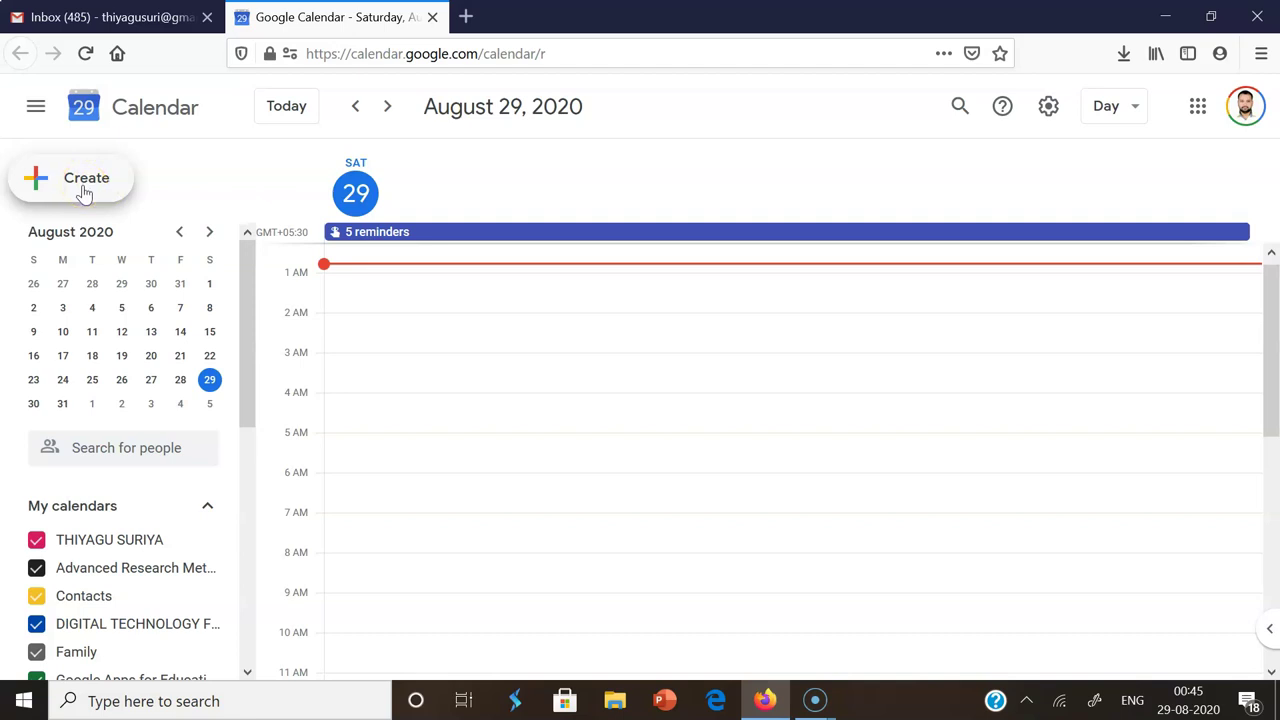
click(85, 190)
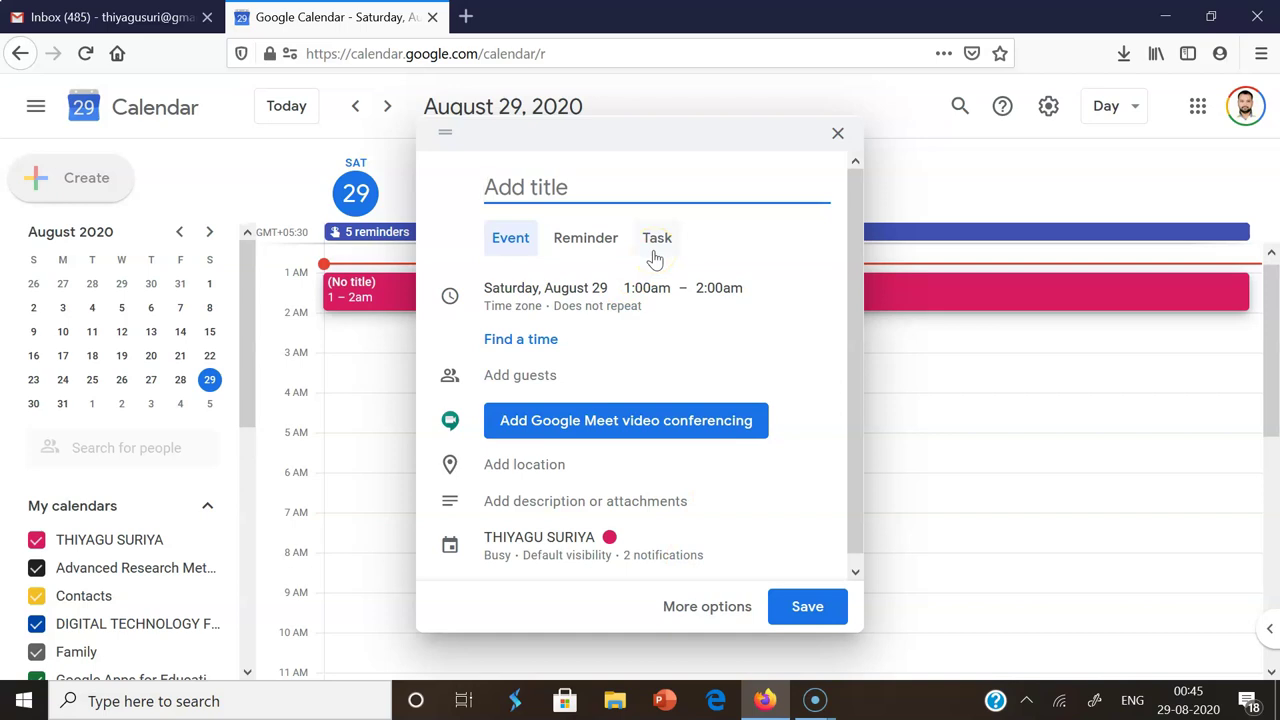
click(718, 618)
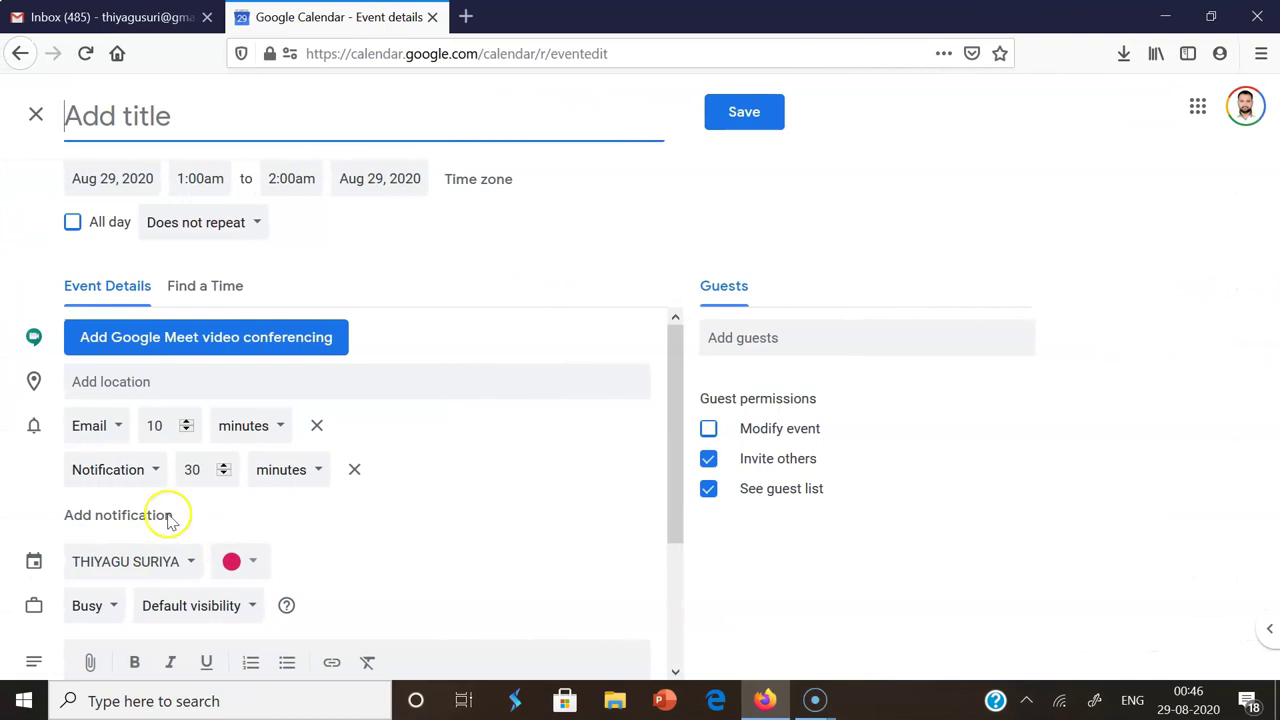
Title the event 'Demo Google Meet' and keep Aug 29 as its date
click(107, 135)
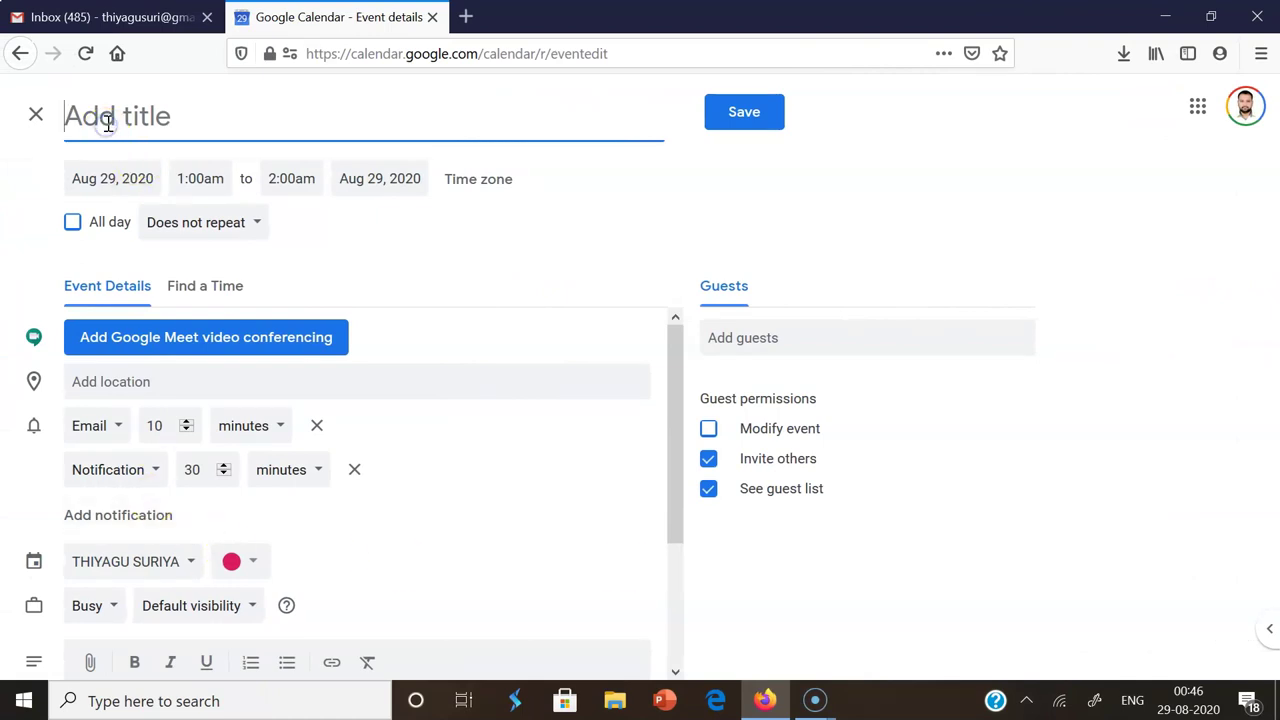
click(131, 116)
text(Demo Google Meet)
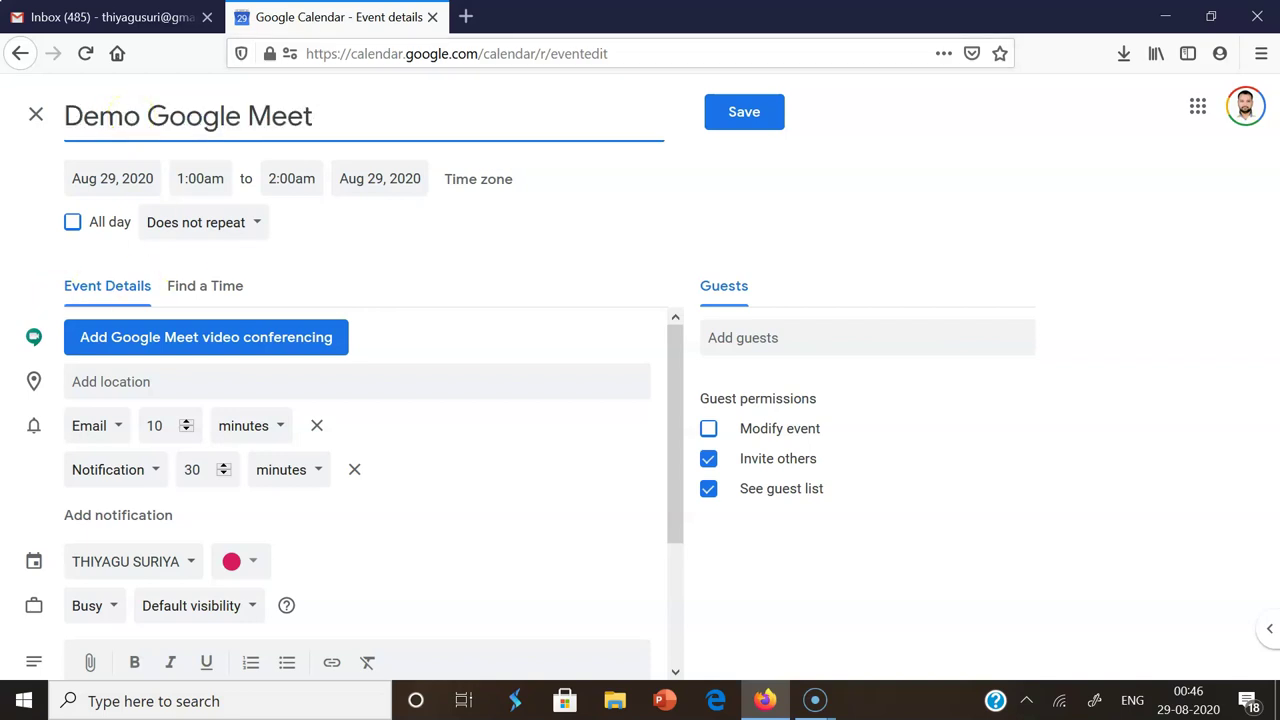
click(110, 180)
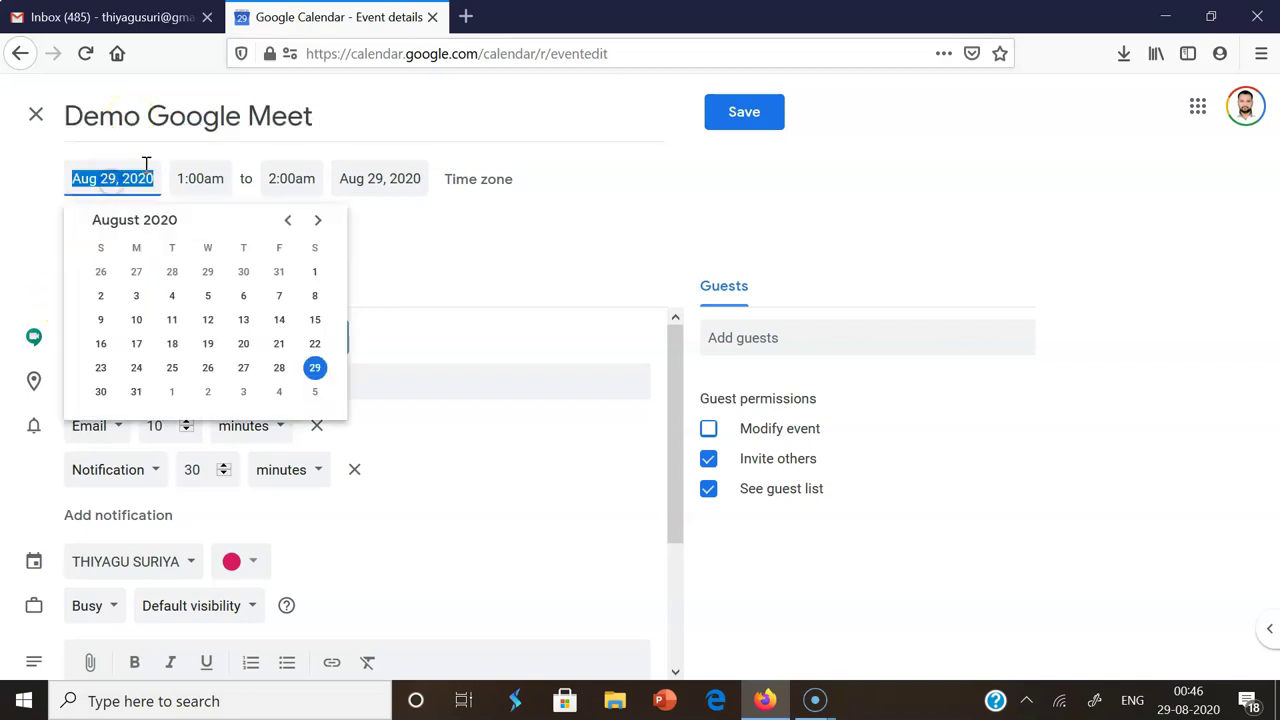
click(315, 367)
Schedule the event from 10:00am to 12:00pm, leaving it set to not repeat
click(218, 197)
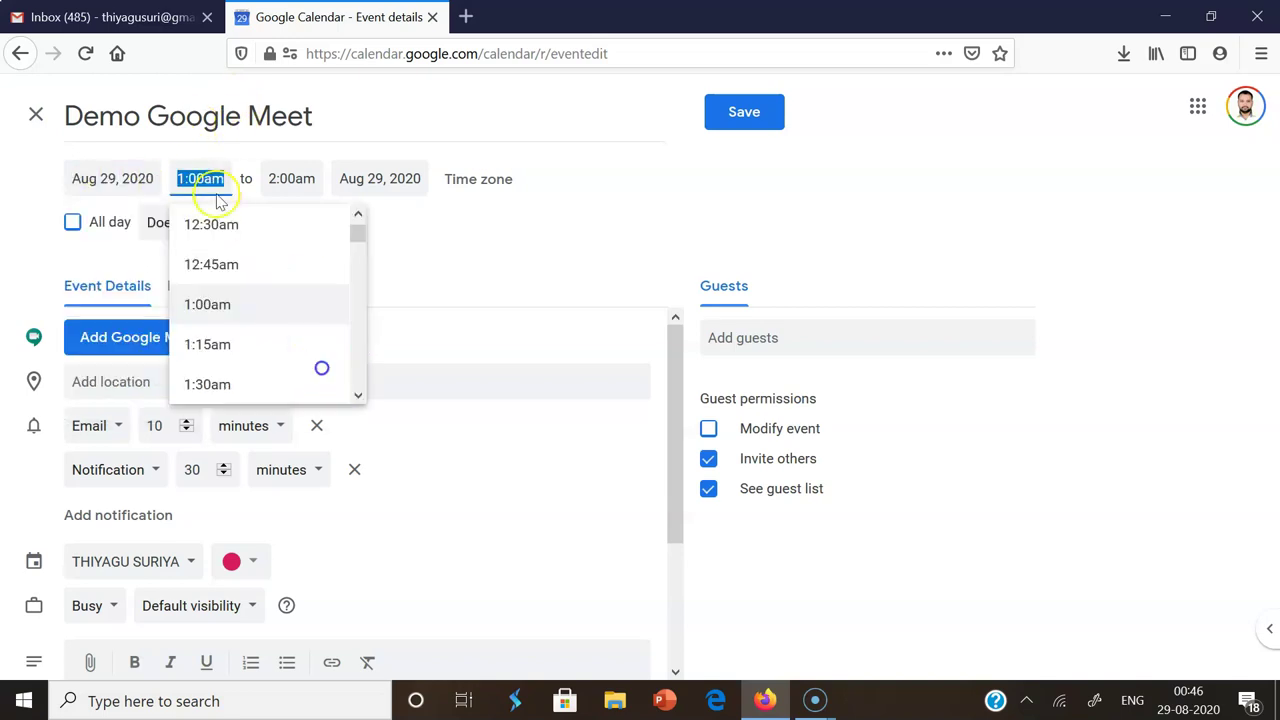
click(353, 364)
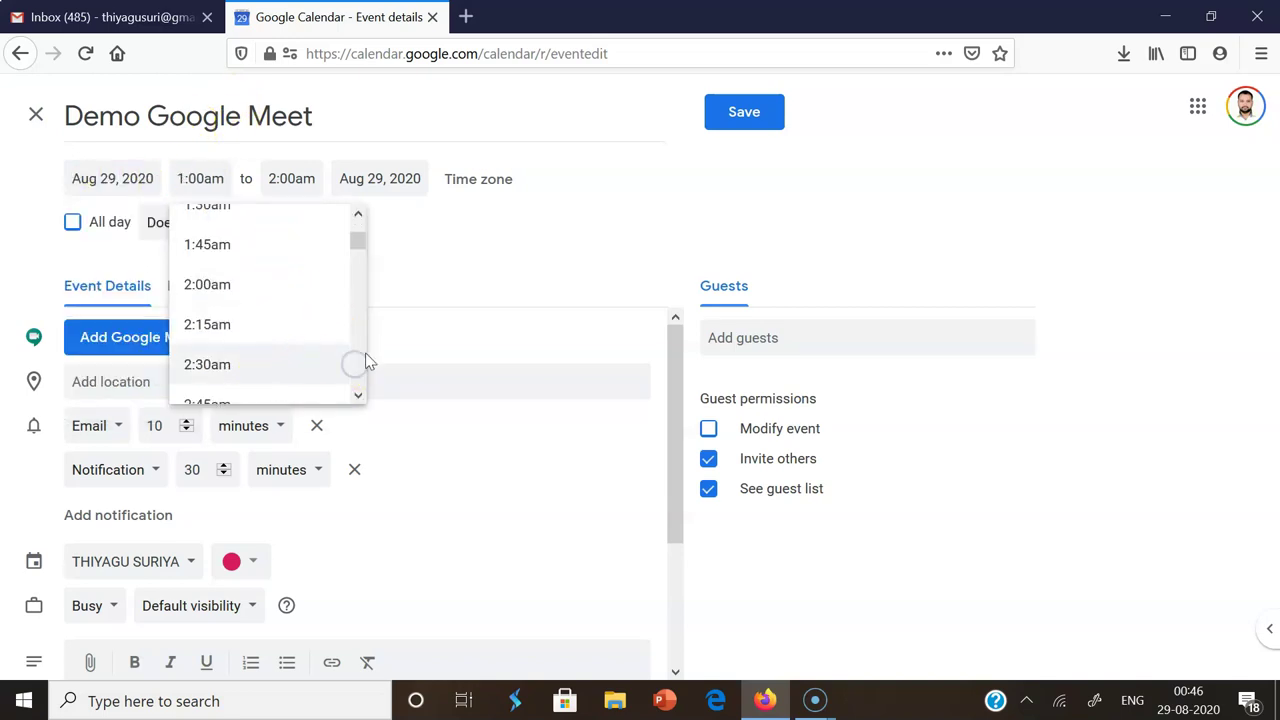
drag(368, 362, 357, 286)
click(250, 316)
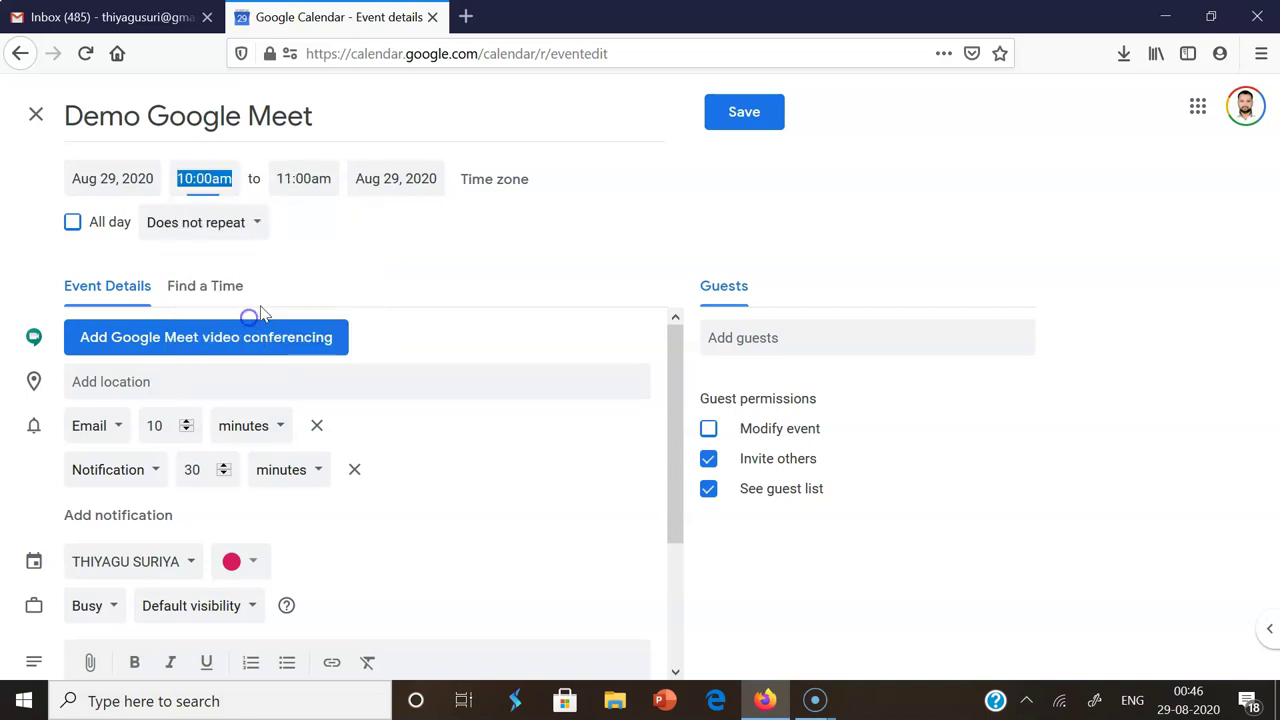
click(318, 178)
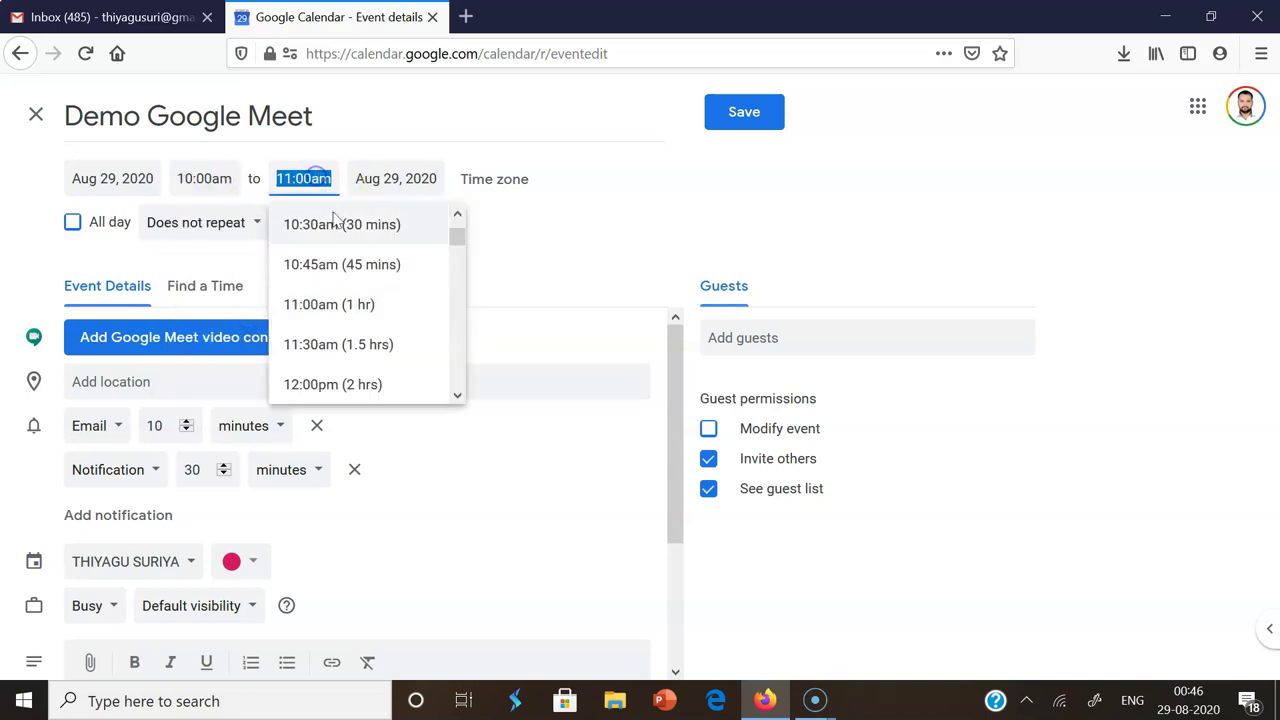
click(338, 382)
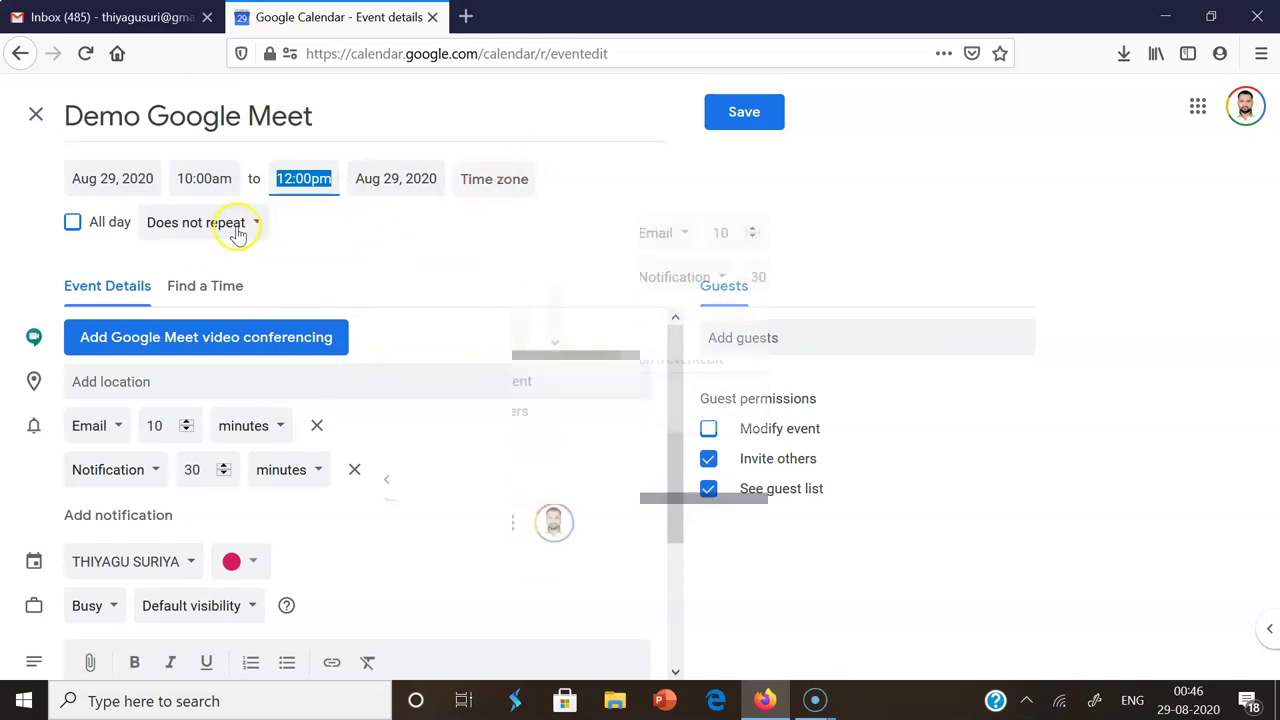
click(238, 224)
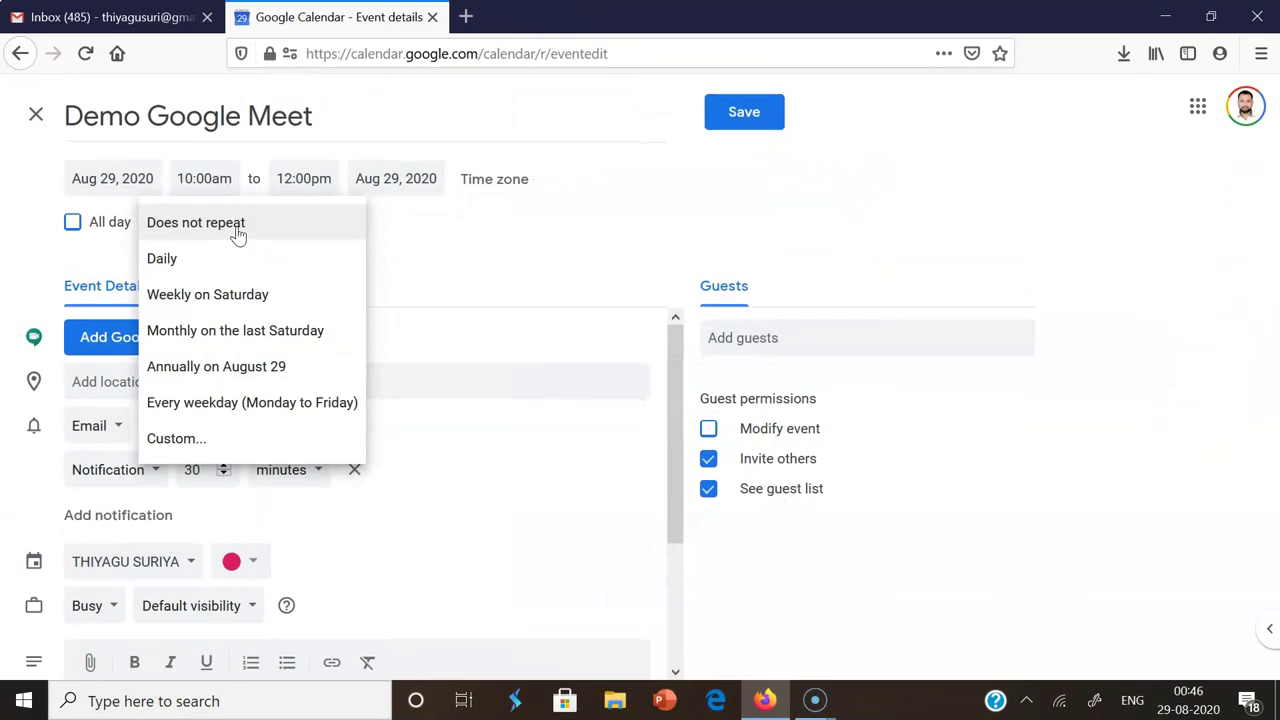
click(440, 258)
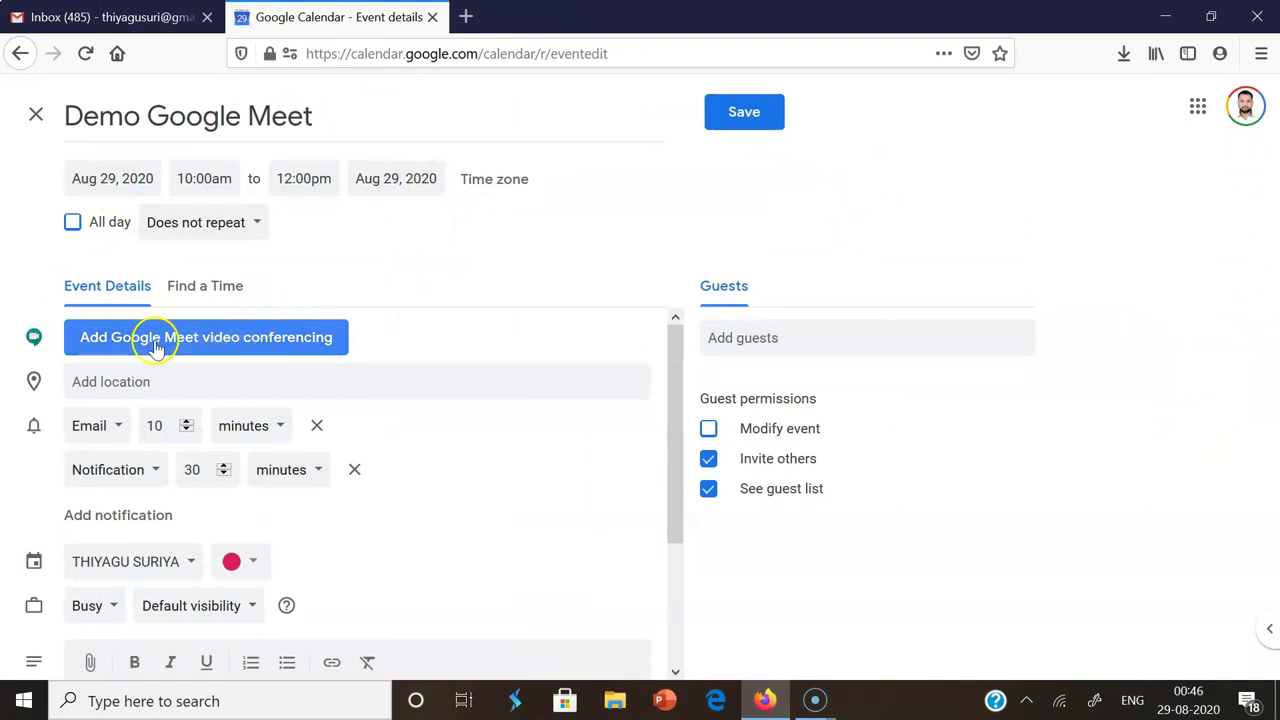
Attach a Google Meet link and set the location to Central University of Kerala
click(156, 345)
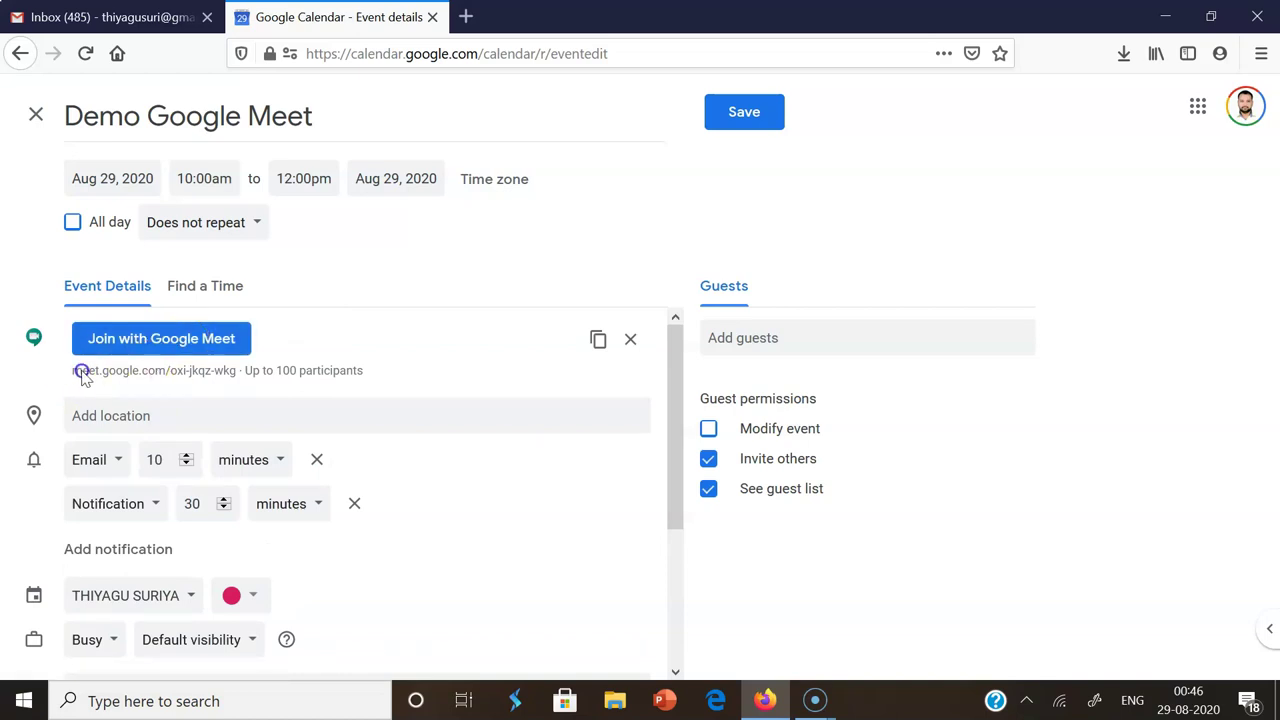
drag(76, 371, 252, 385)
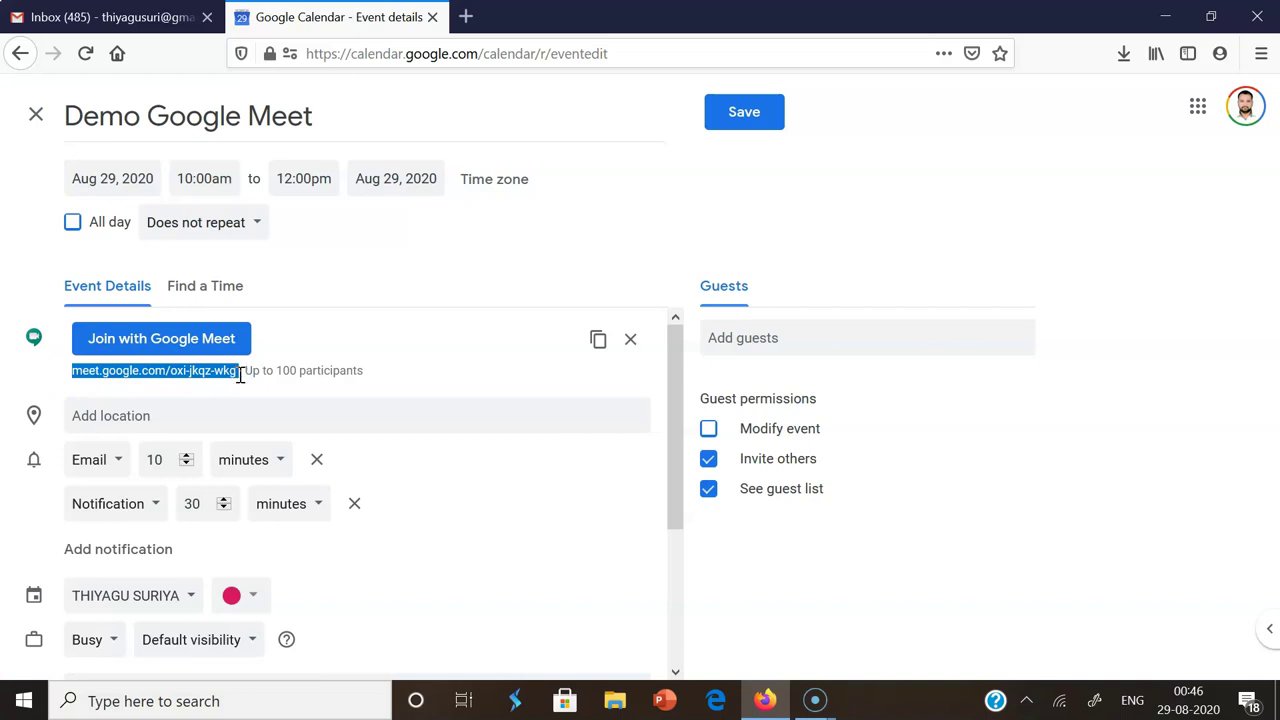
click(399, 369)
click(141, 414)
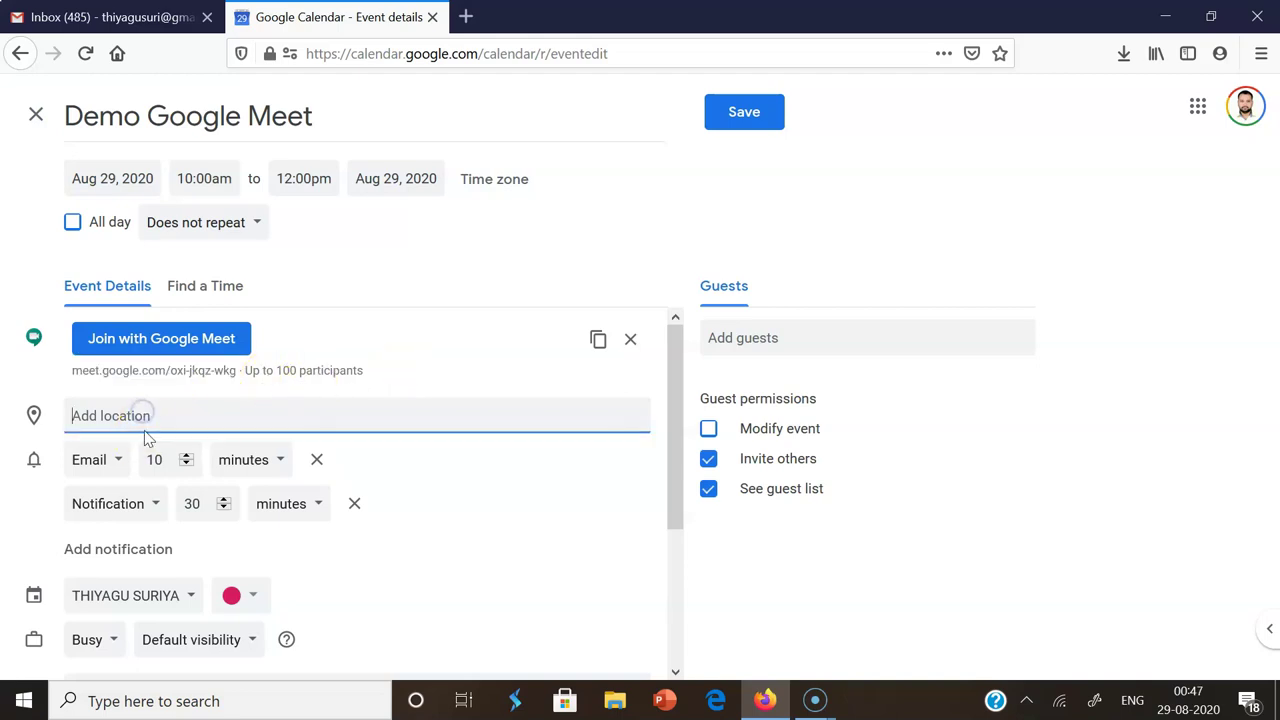
text(Cent)
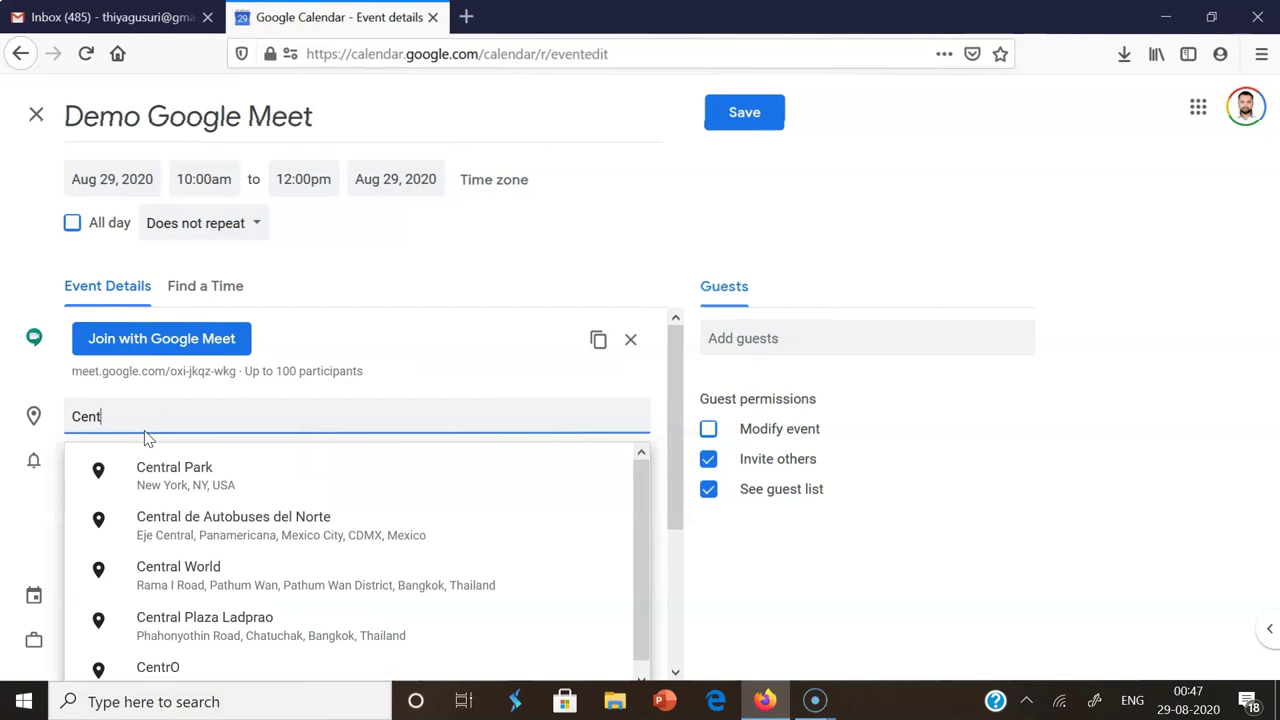
text(ral University of )
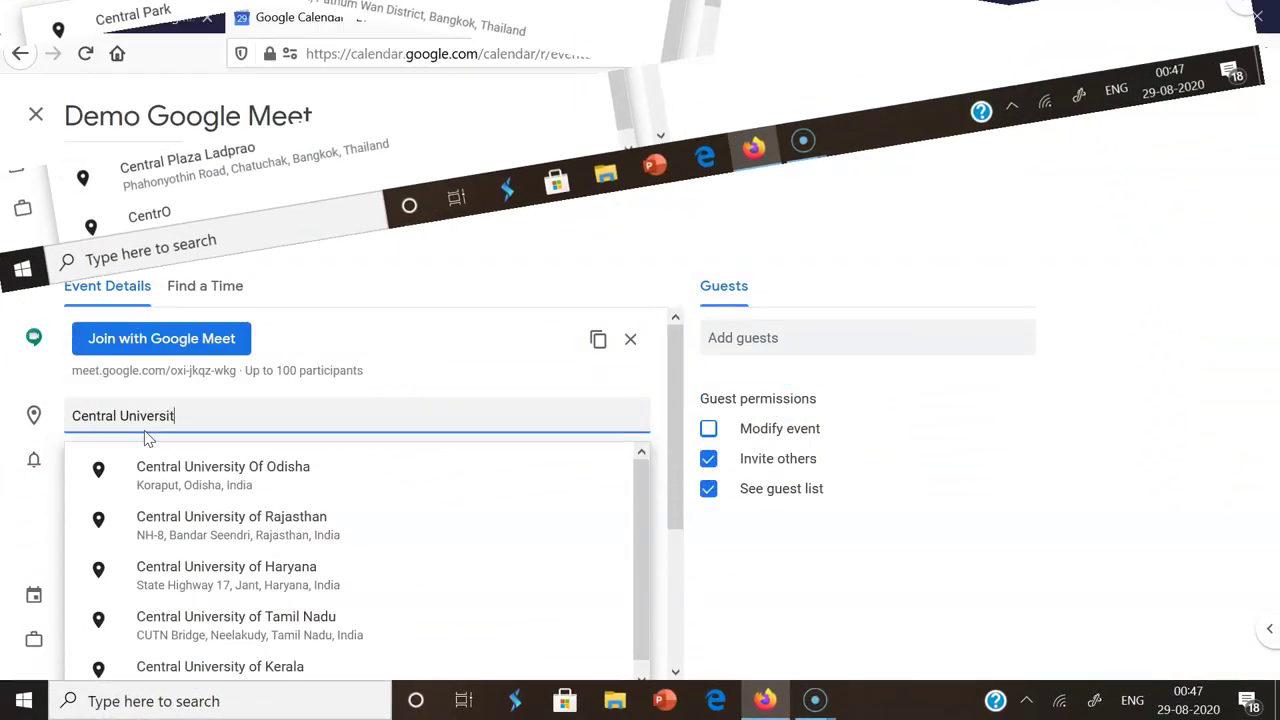
text(Kerala)
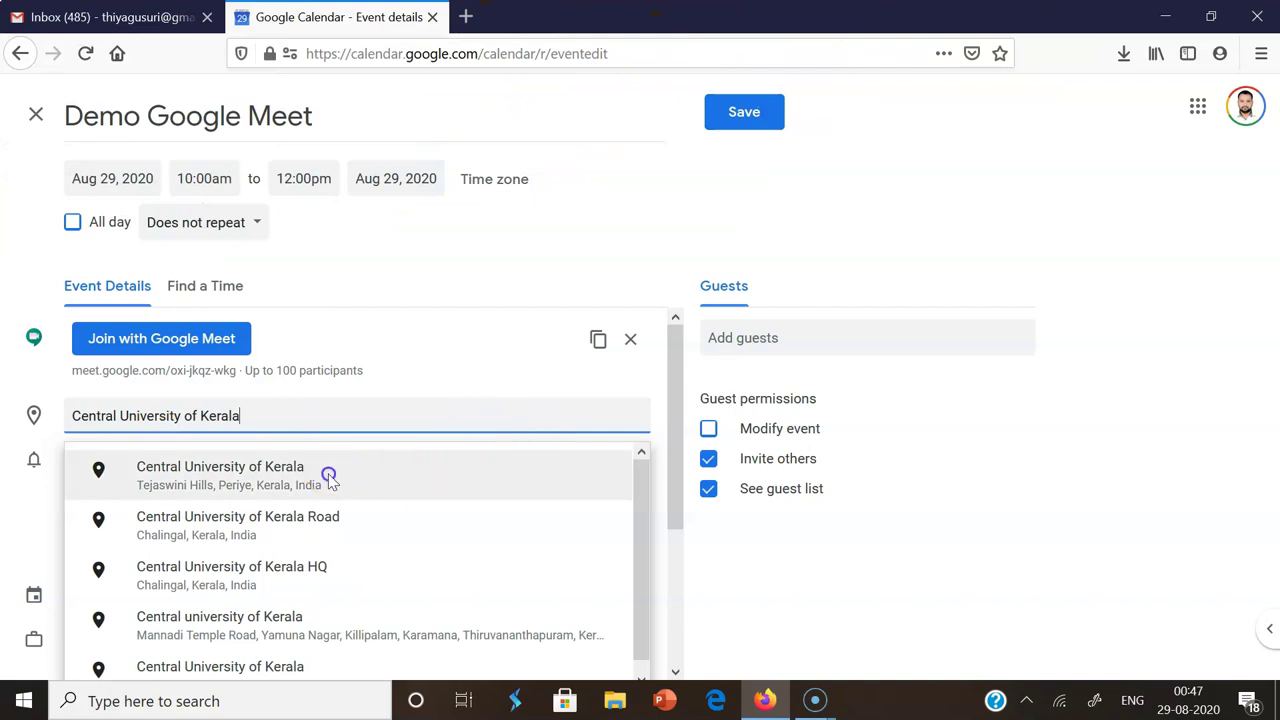
click(329, 475)
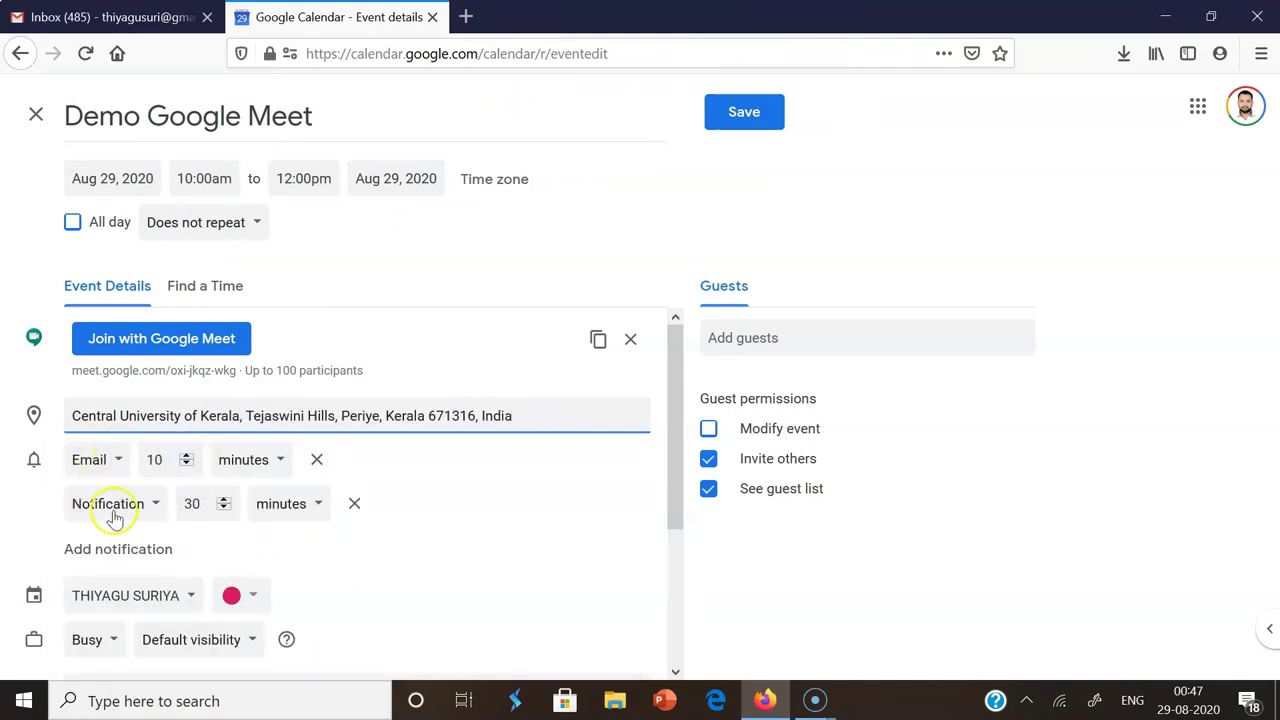
Begin writing the event description 'Welcome to all'
drag(677, 457, 674, 500)
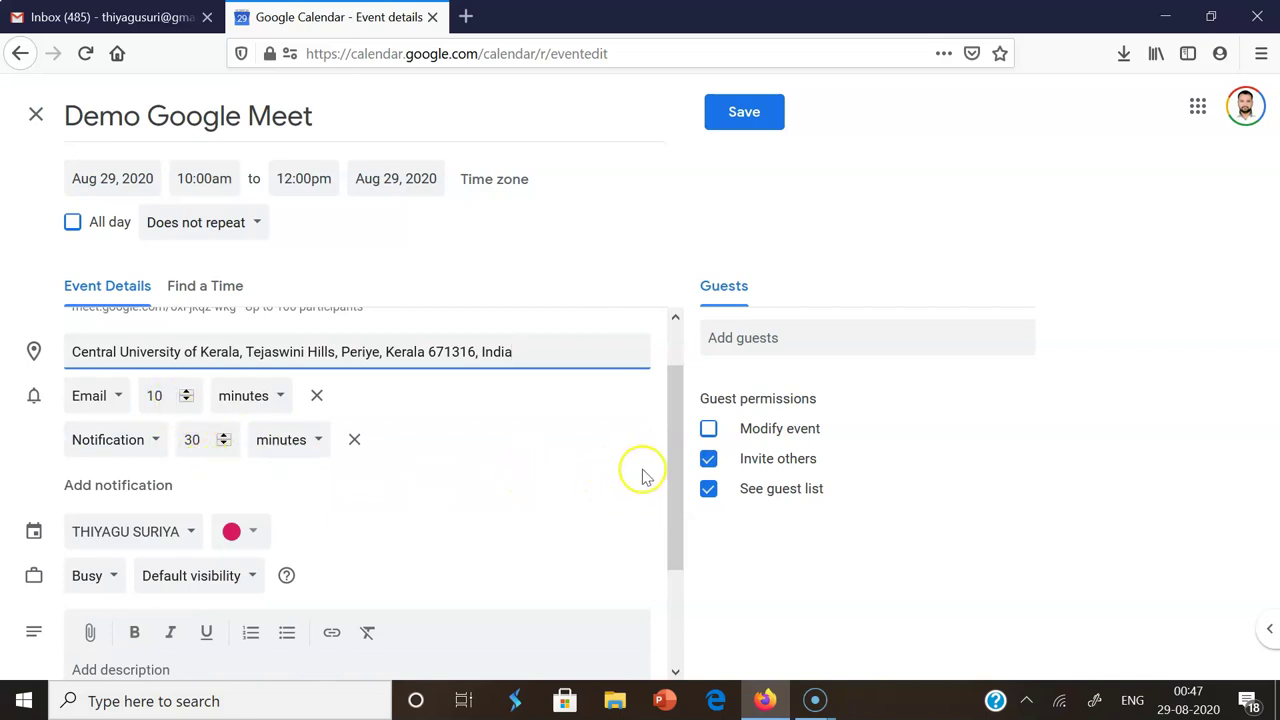
drag(676, 495, 677, 558)
click(198, 584)
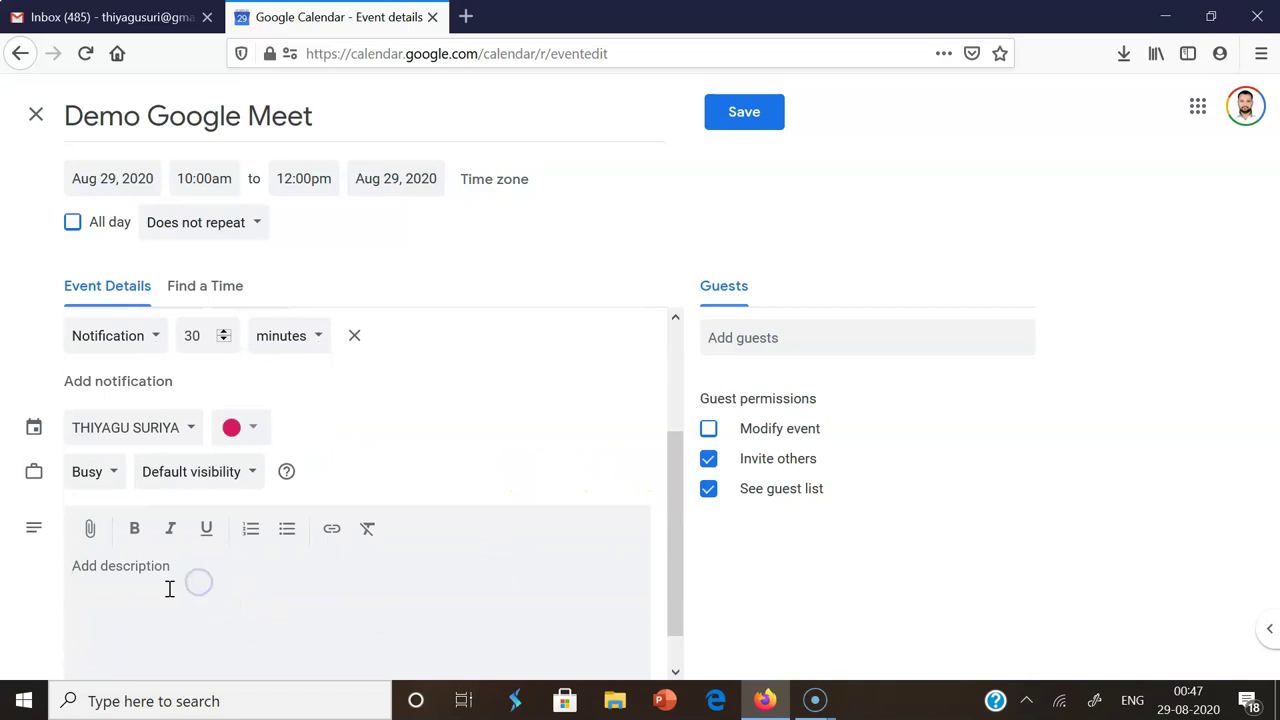
text(Welcome to all)
Invite three matching contacts as guests from the suggestion list
click(737, 336)
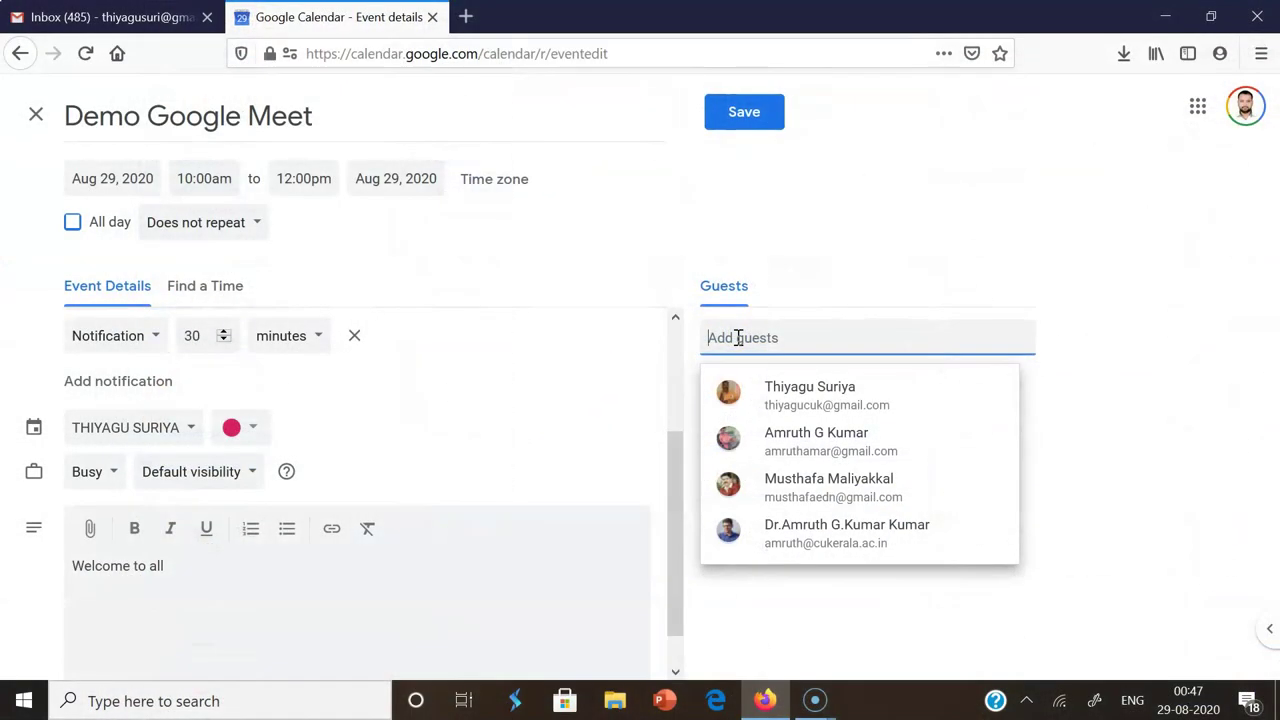
text(Thi)
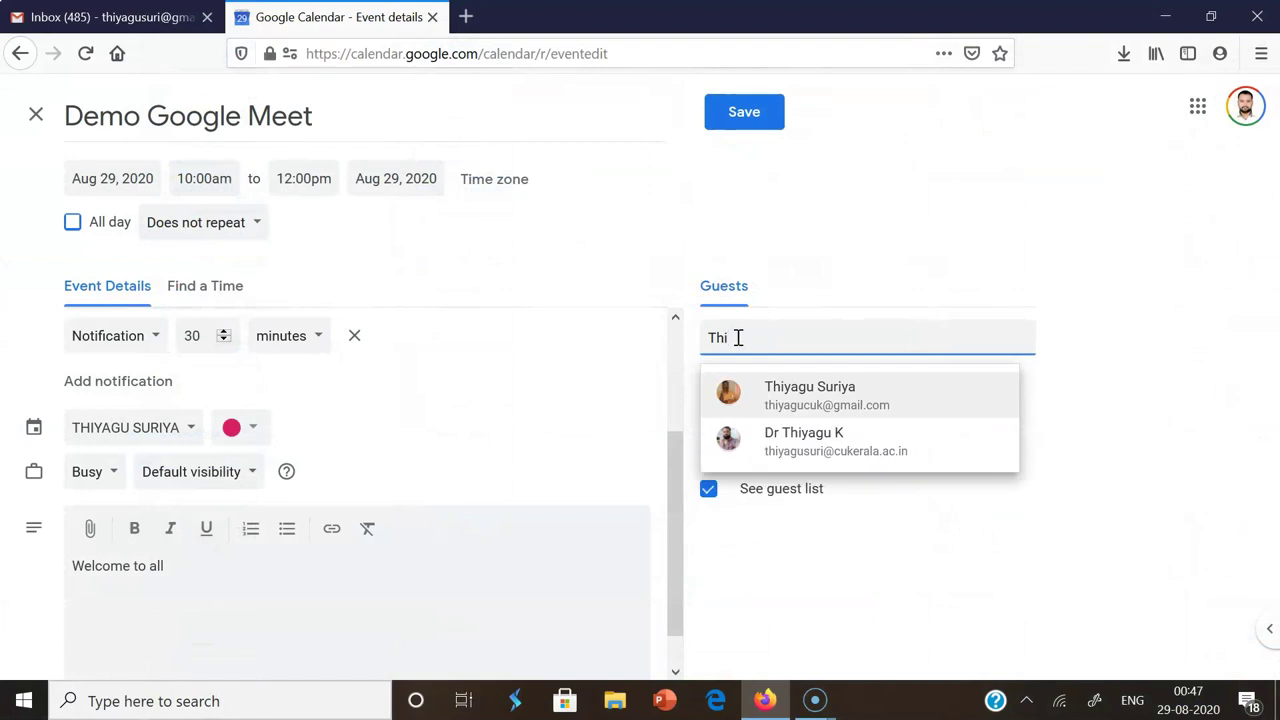
click(835, 397)
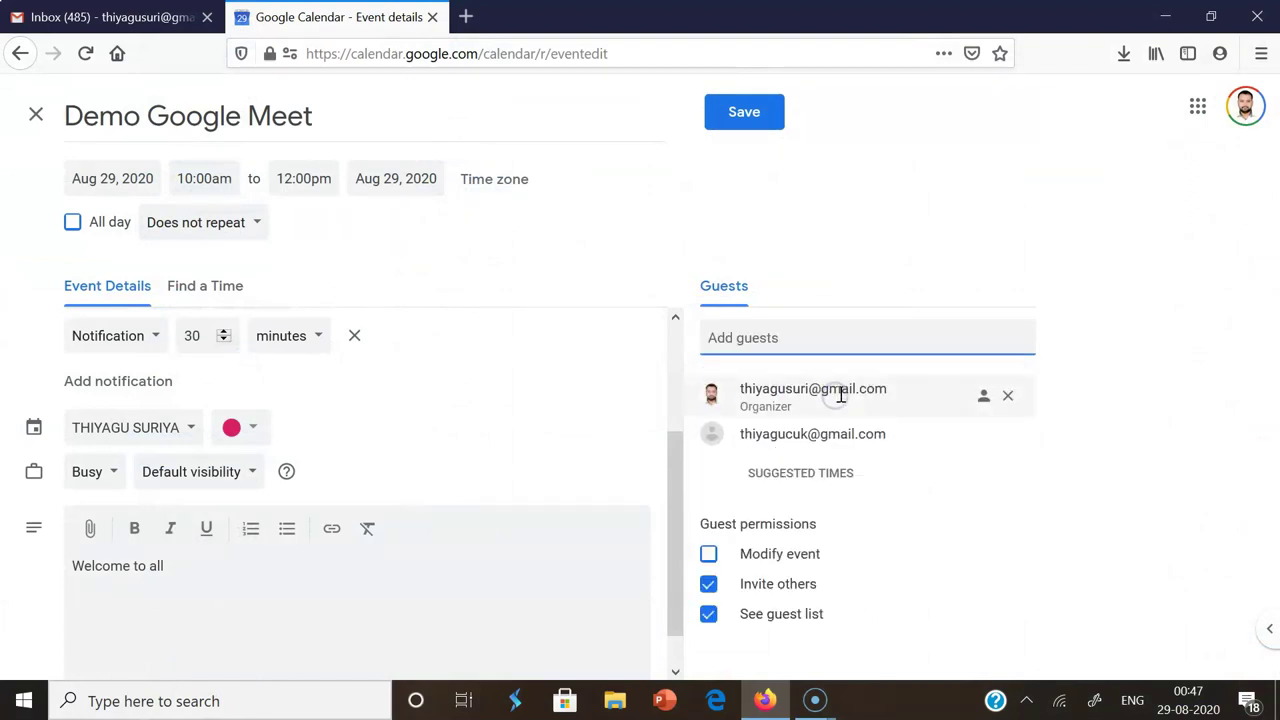
text(thiy)
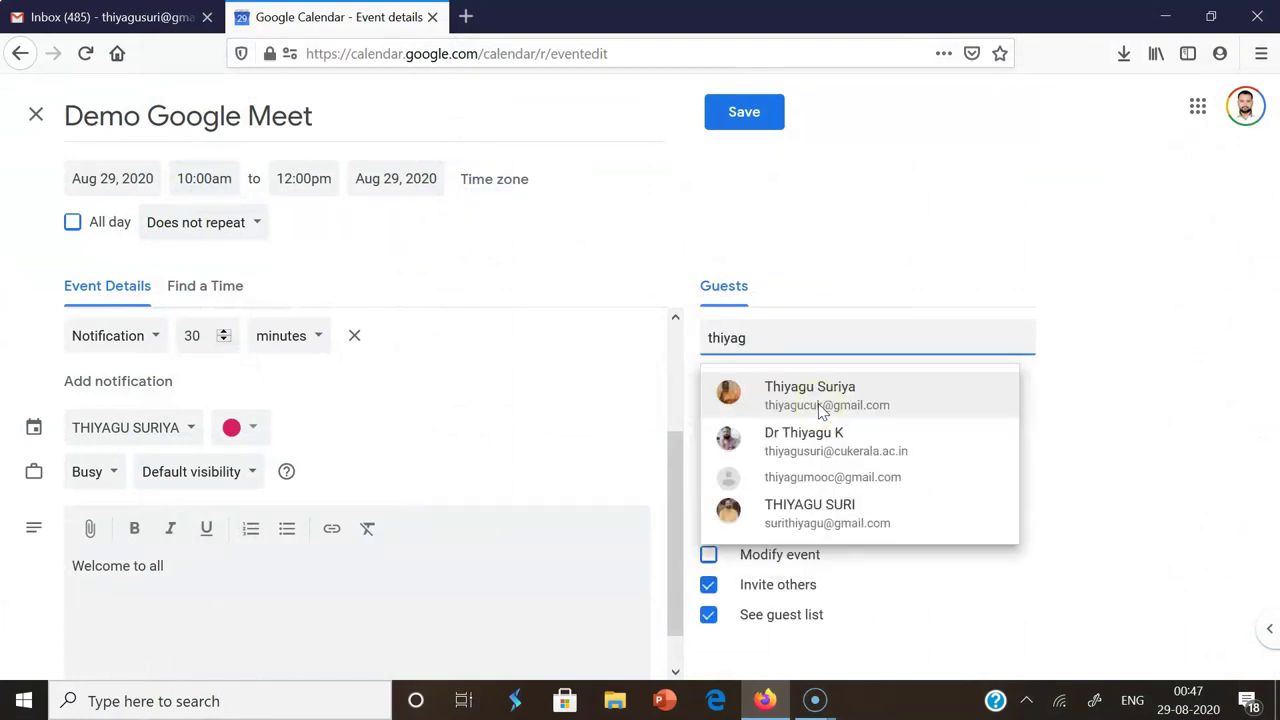
text(ag)
click(866, 449)
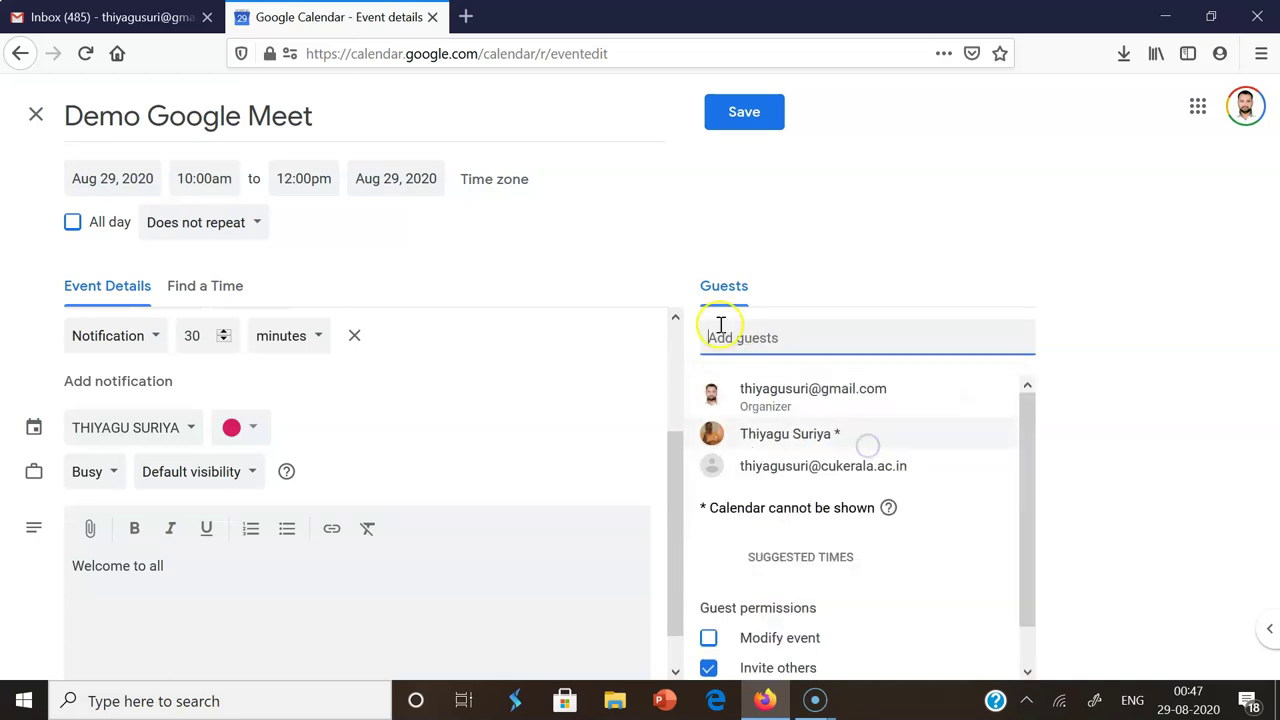
click(742, 340)
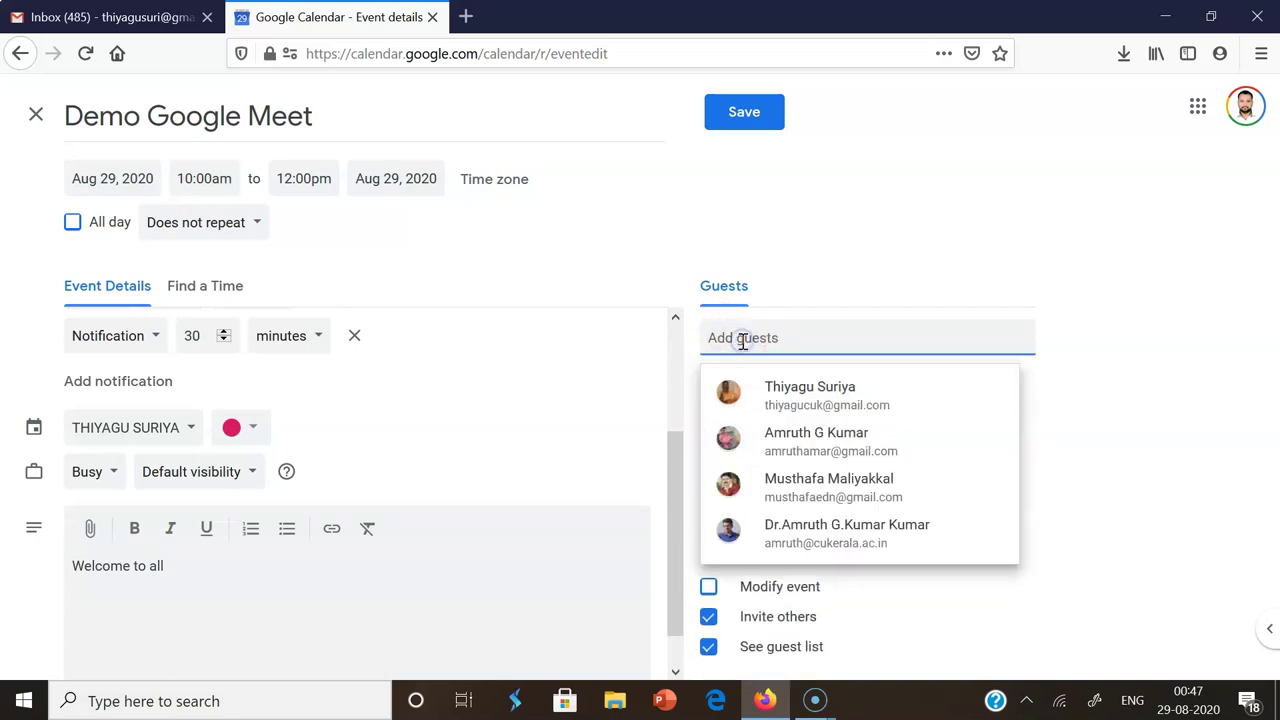
text(thiy)
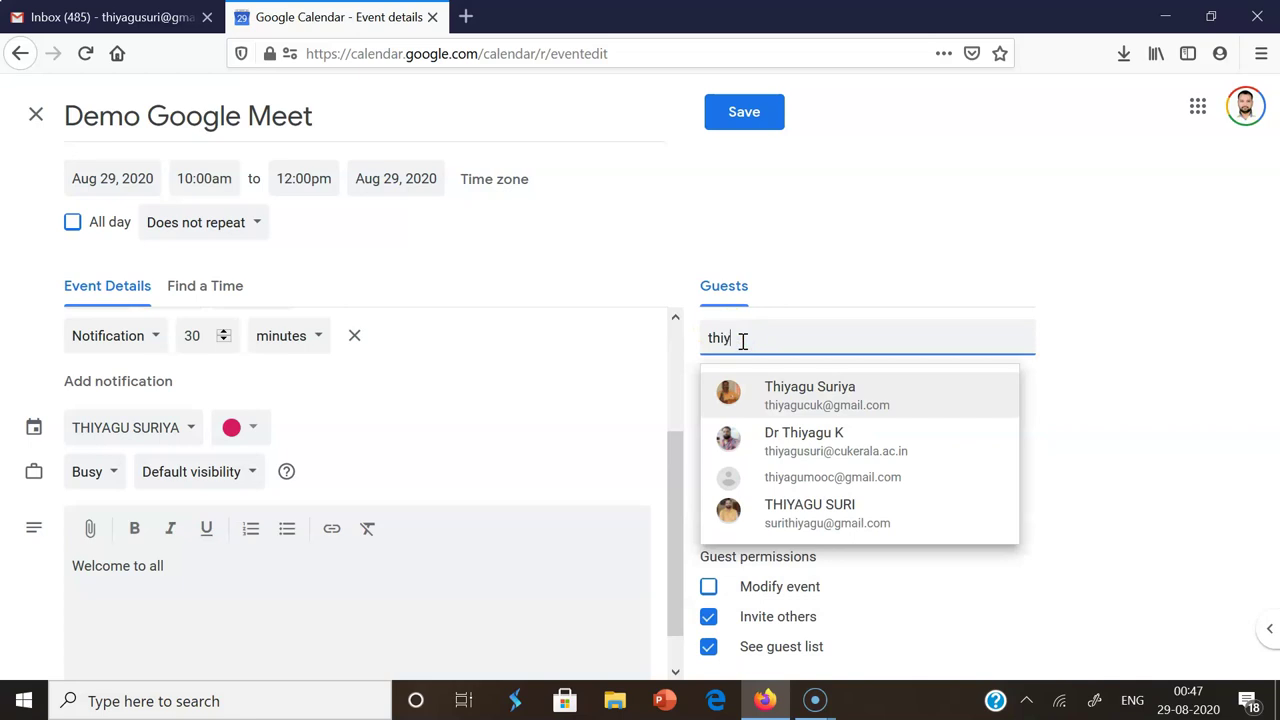
click(808, 477)
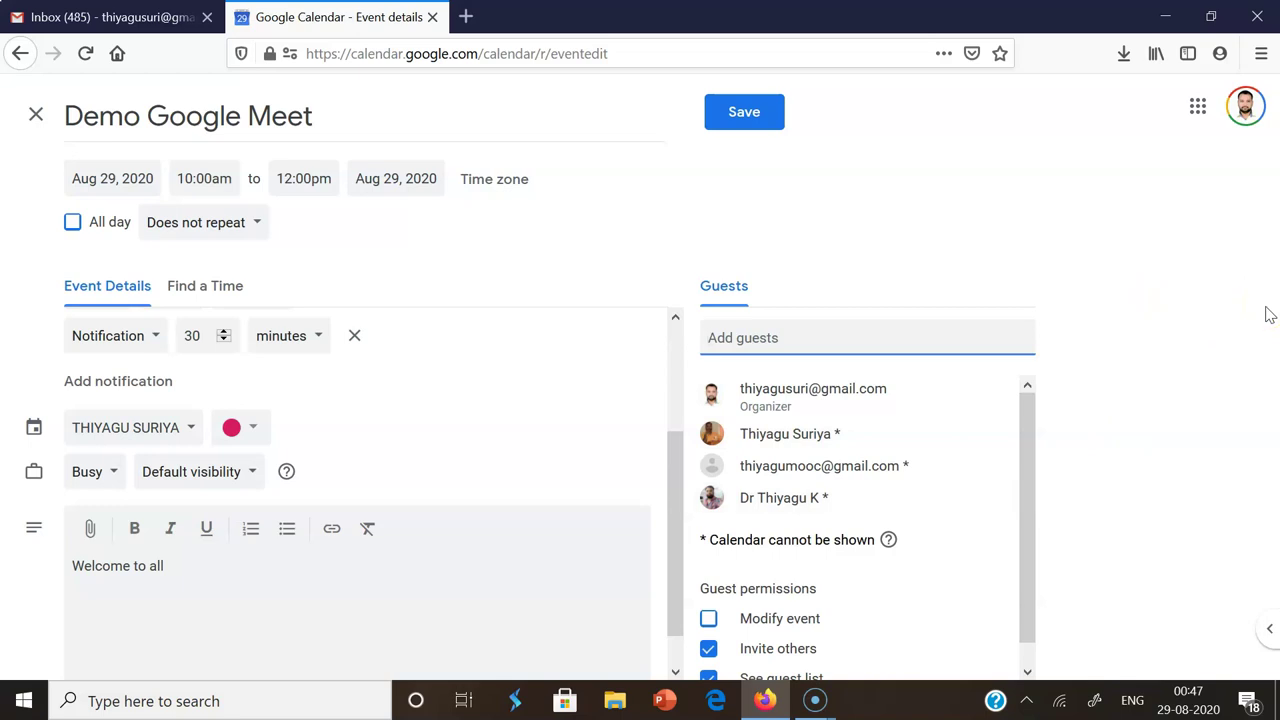
Turn off the Invite others and See guest list guest permissions
drag(1030, 506, 1033, 527)
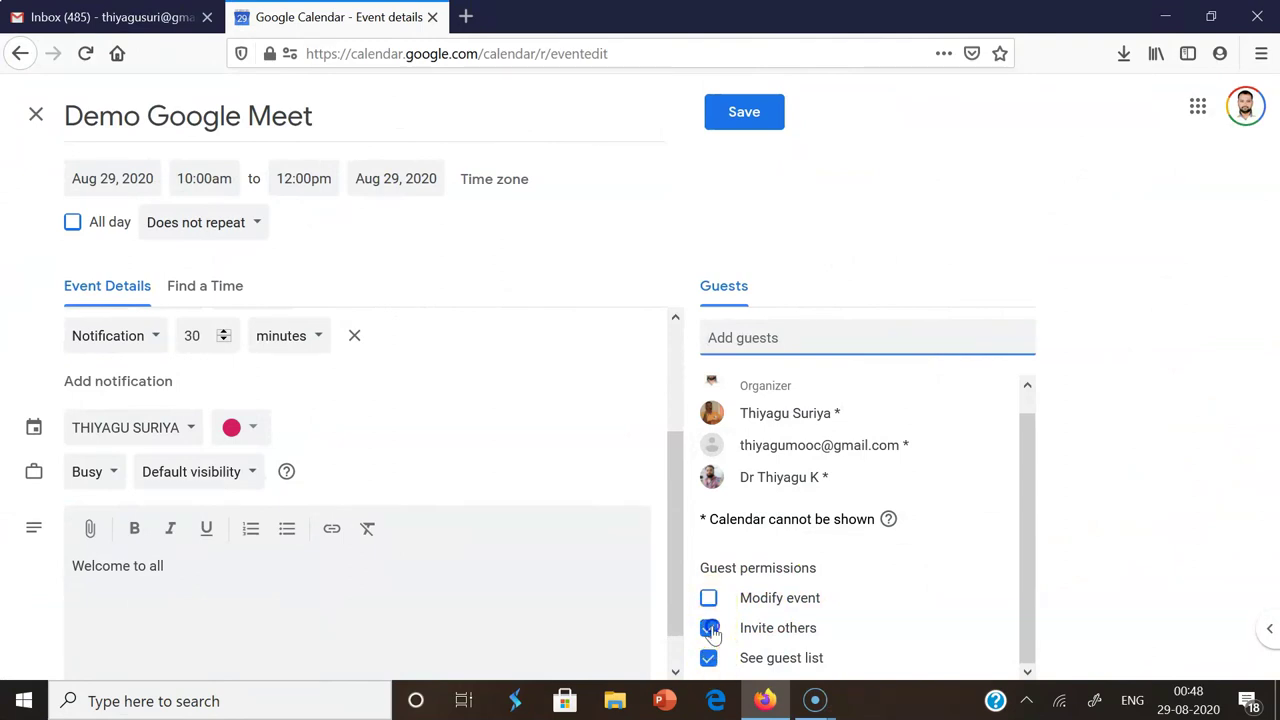
click(708, 628)
click(709, 658)
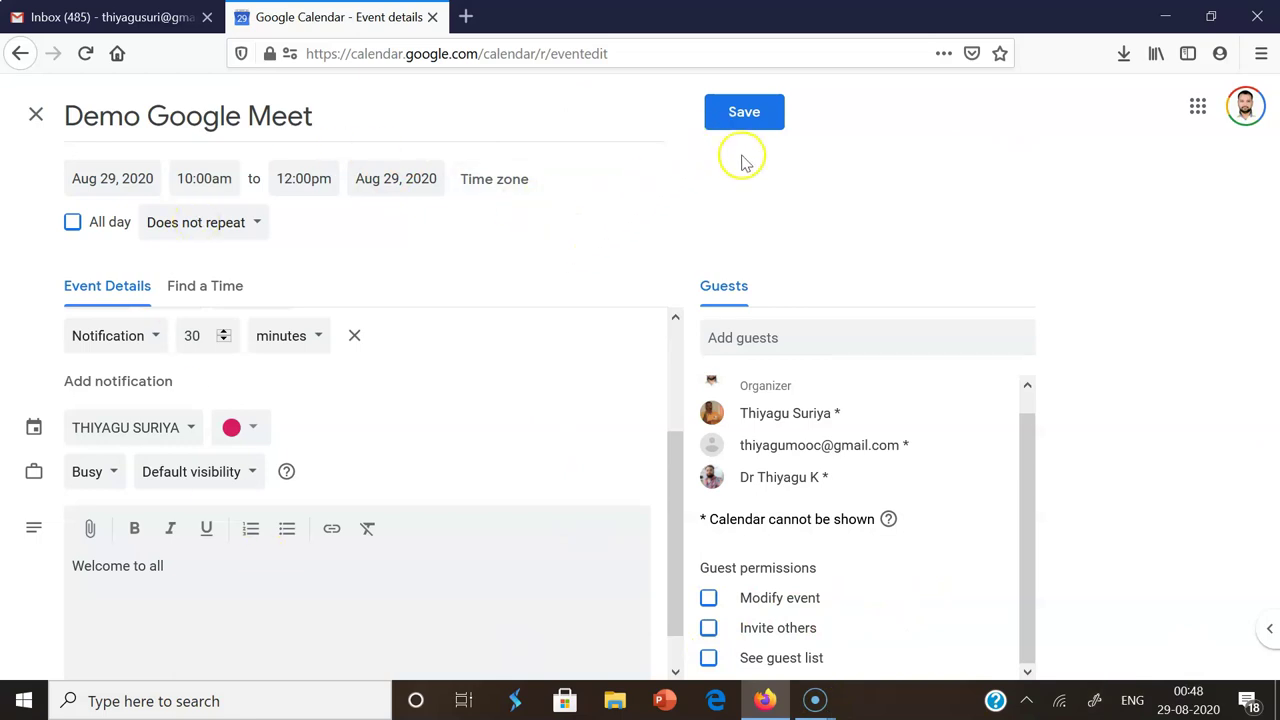
Save the Demo Google Meet event and send invitation emails to its guests
click(731, 117)
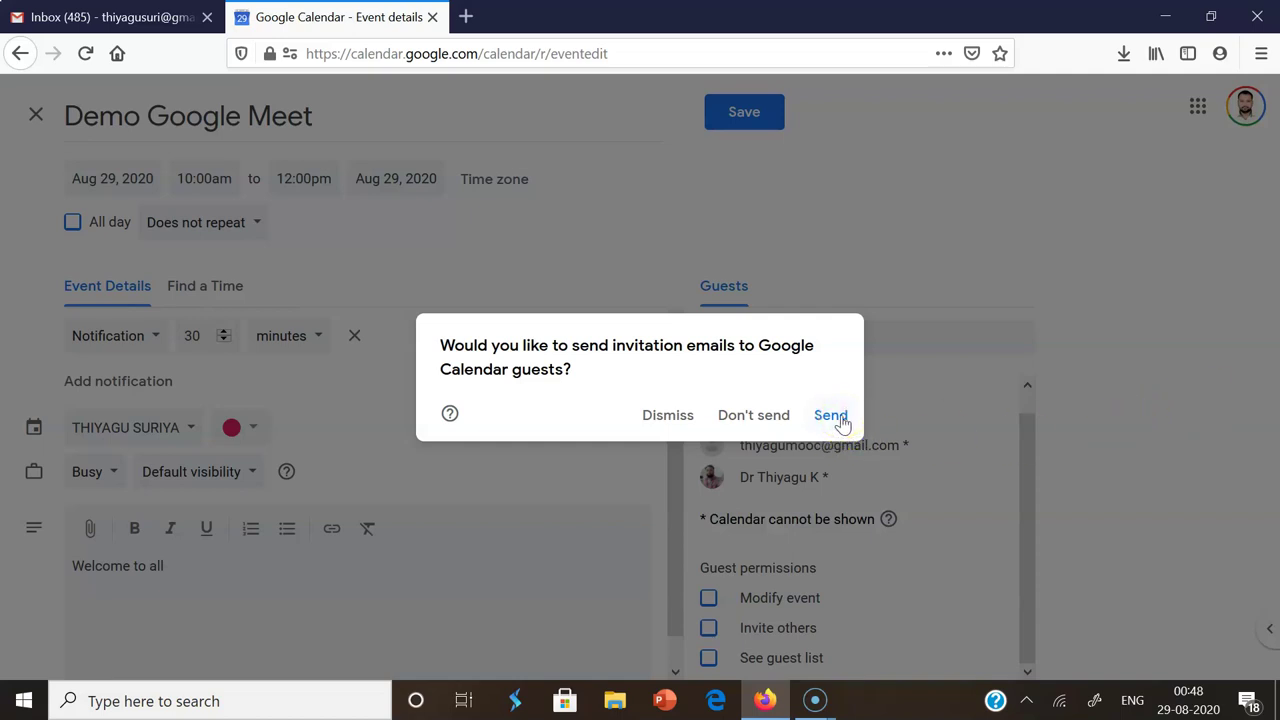
click(842, 424)
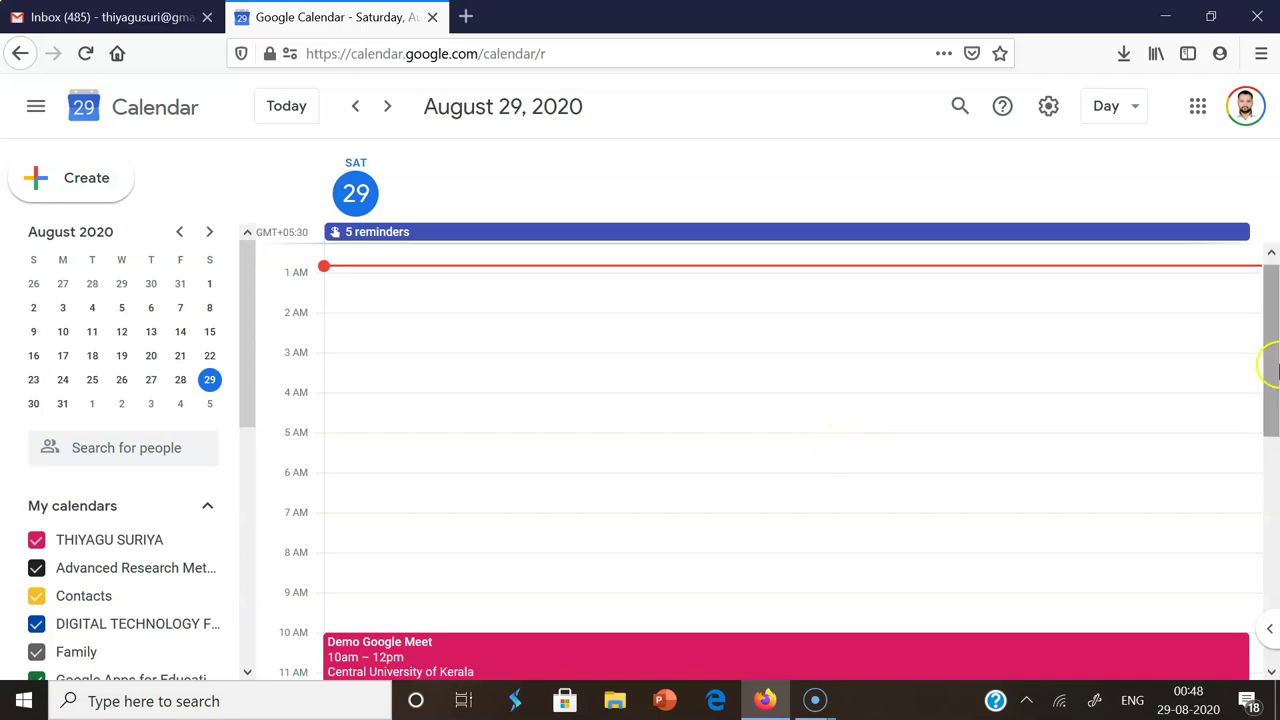
drag(1269, 366, 1274, 410)
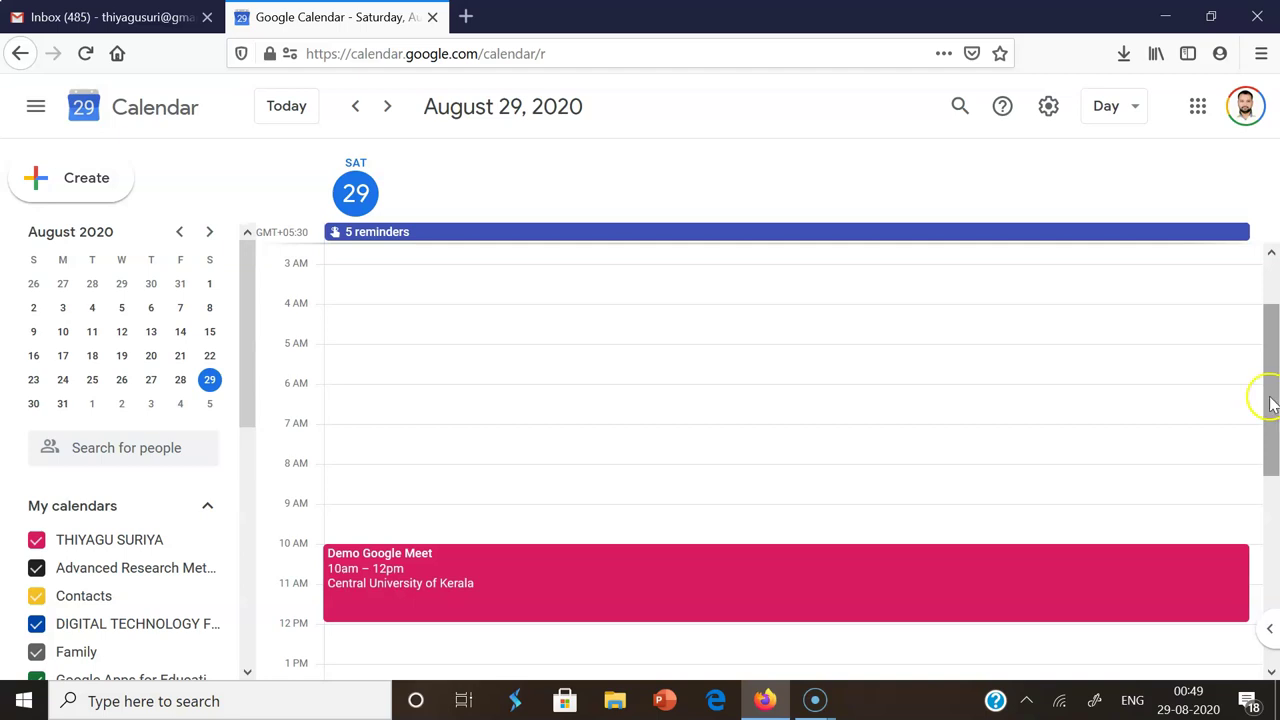
drag(1272, 402, 1276, 490)
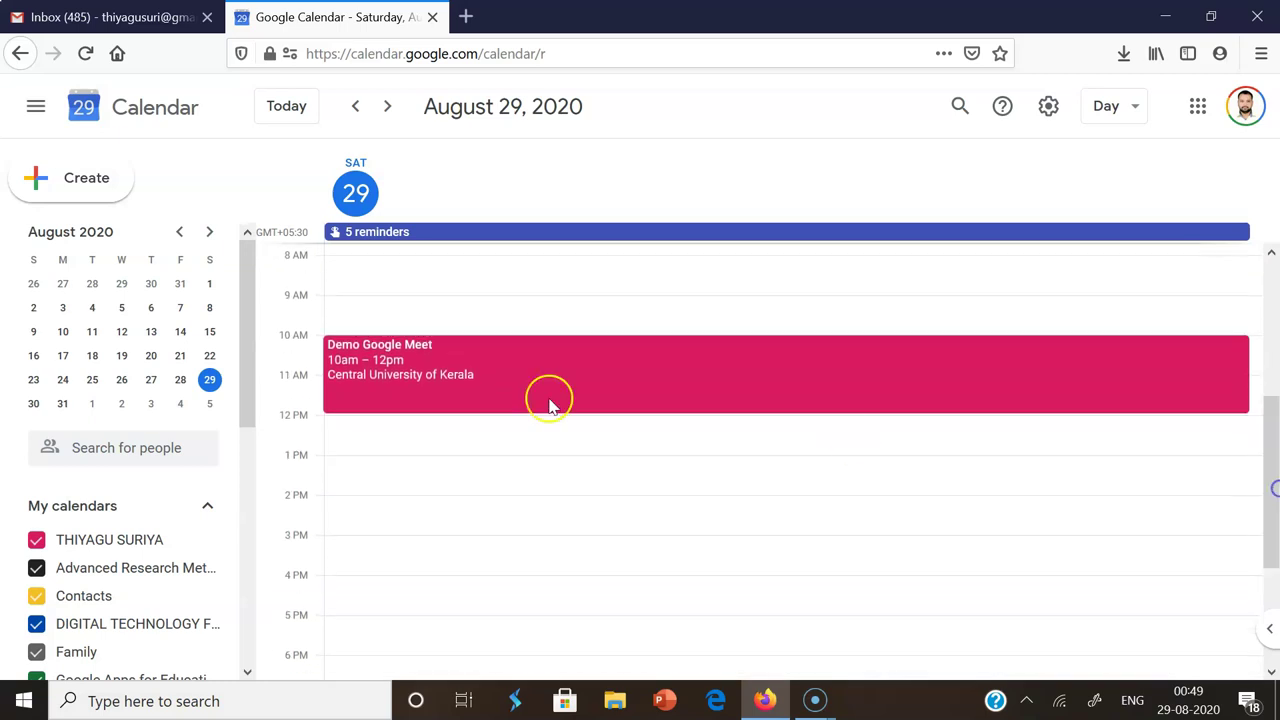
Reopen Demo Google Meet and choose Change owner from its More actions list
click(390, 356)
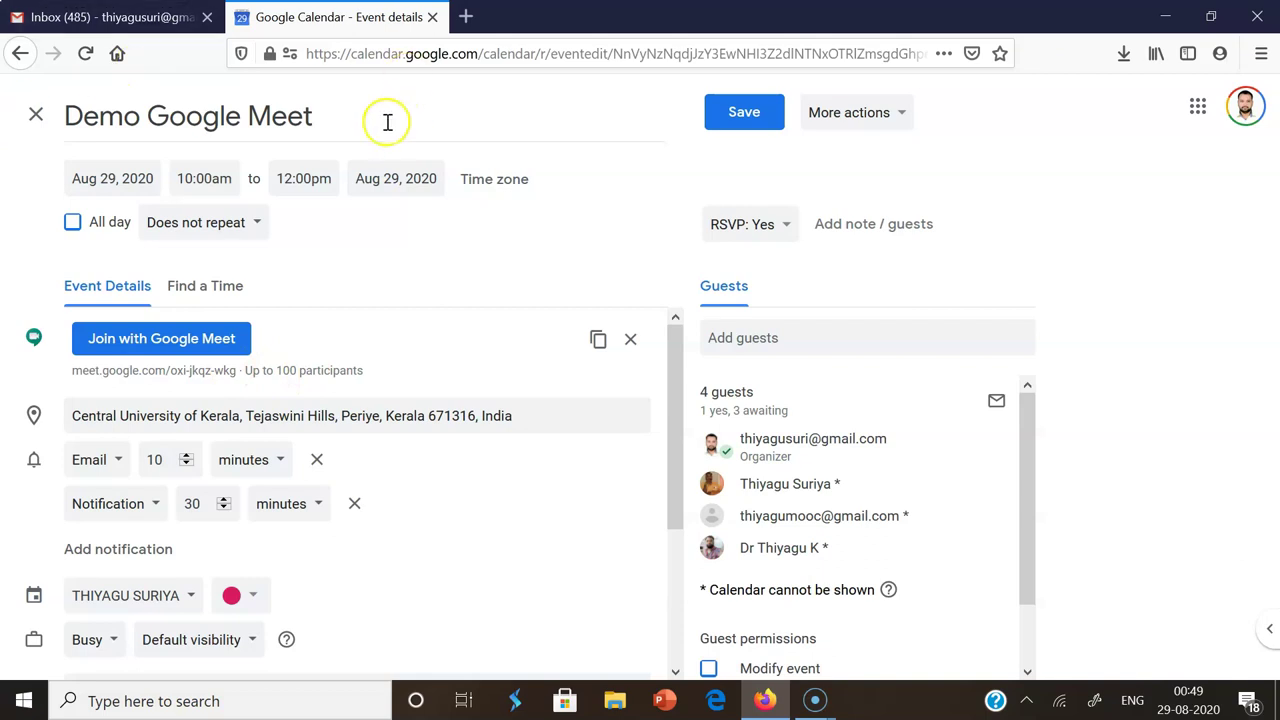
drag(386, 120, 32, 110)
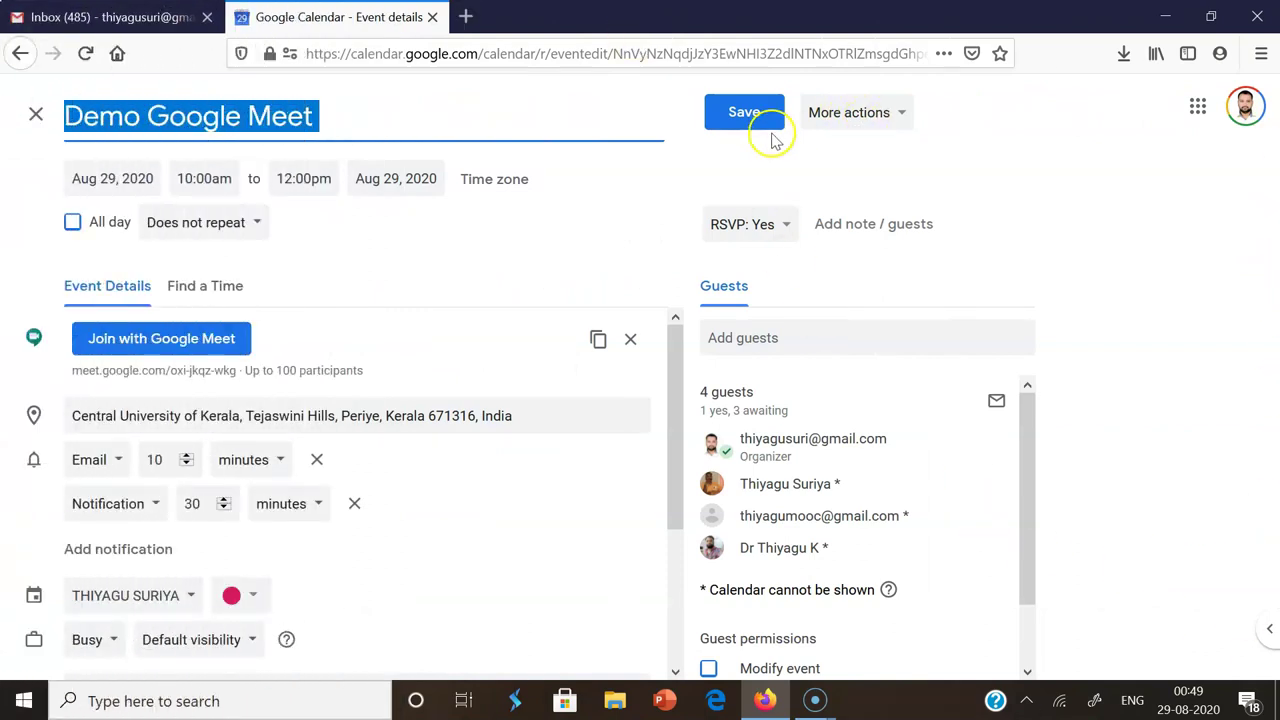
click(898, 117)
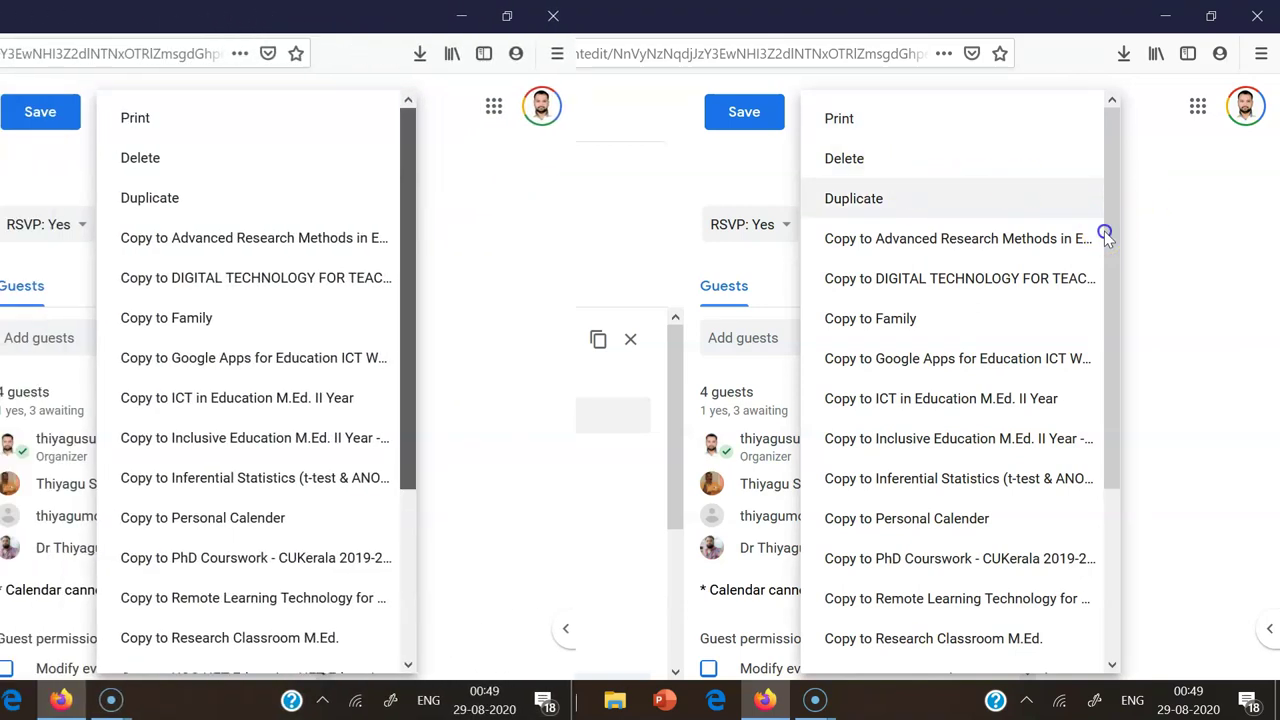
drag(1106, 236, 1094, 466)
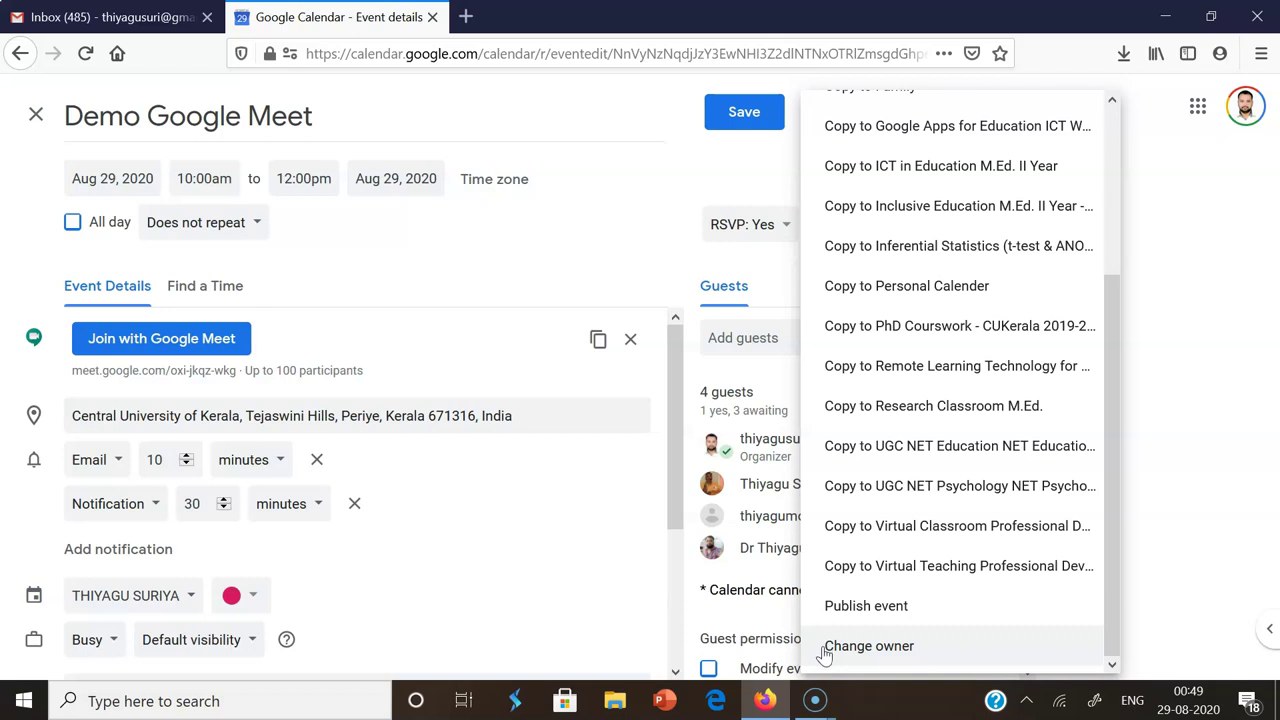
click(828, 657)
click(834, 655)
Transfer ownership to the new owner's e-mail with the note 'I would like to transfer ownership of this event.'
click(834, 655)
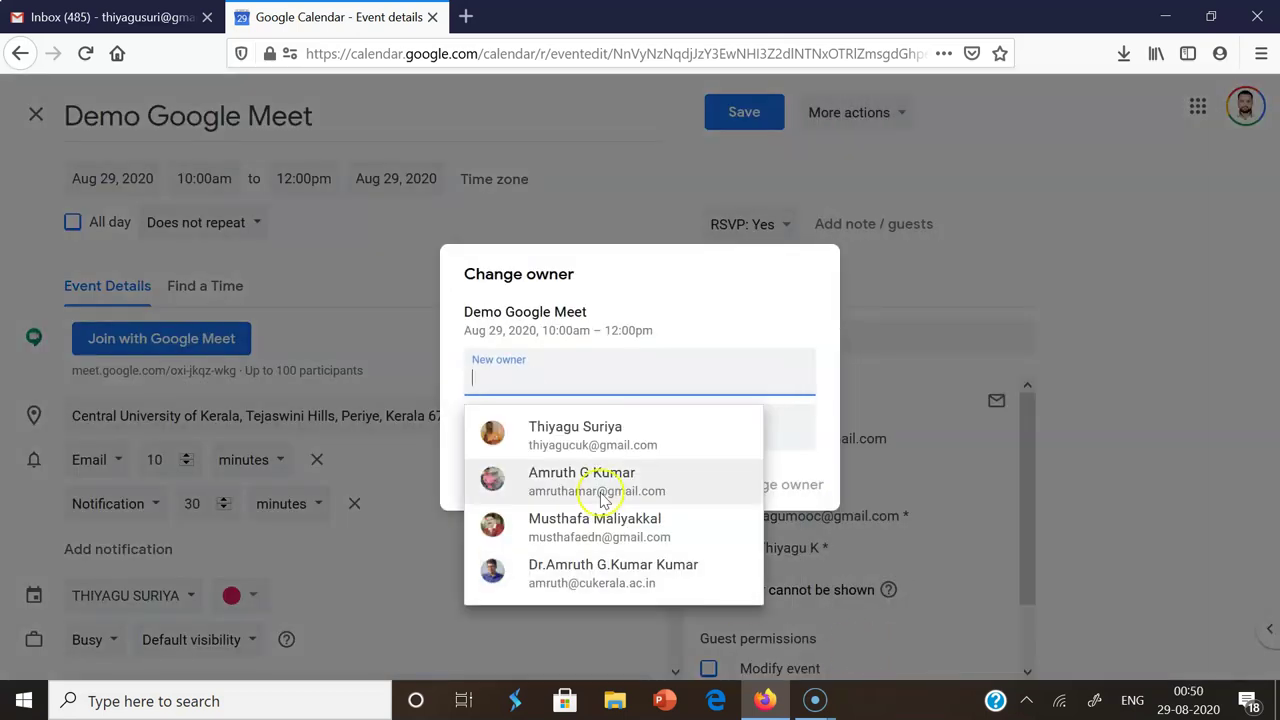
click(528, 380)
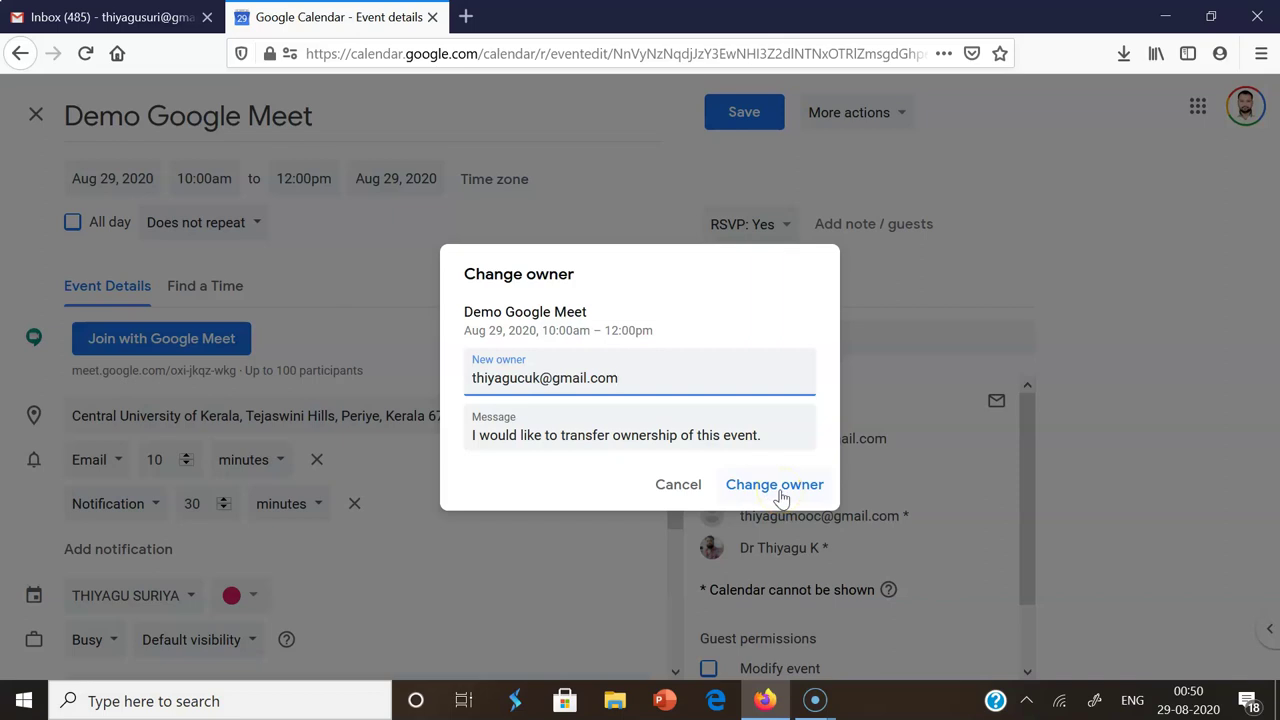
click(779, 494)
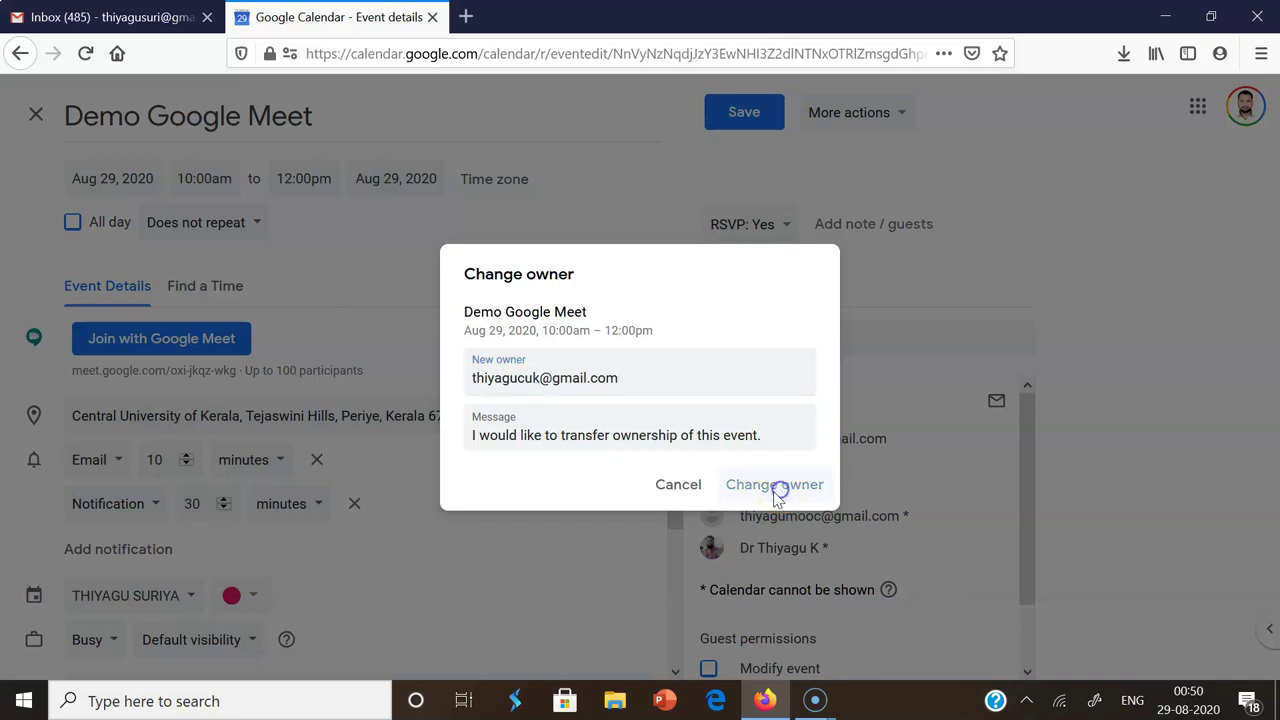